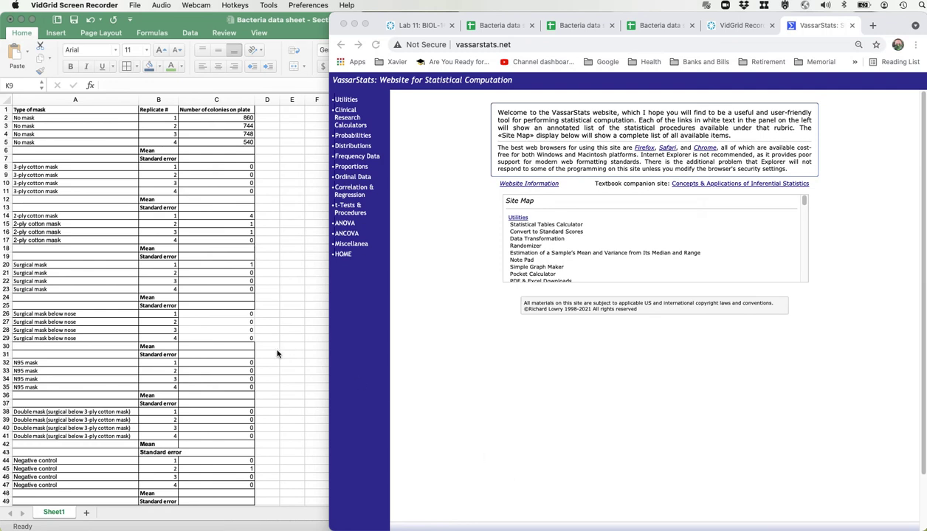
- Open the Bacteria data sheet in Google Sheets, check its Excel download option, then return to Chrome
left_click(499, 27)
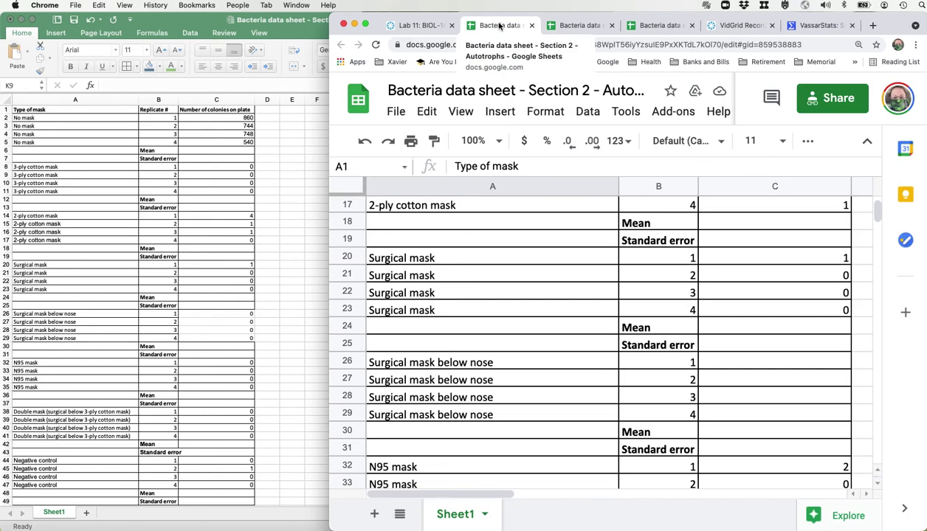
left_click(399, 113)
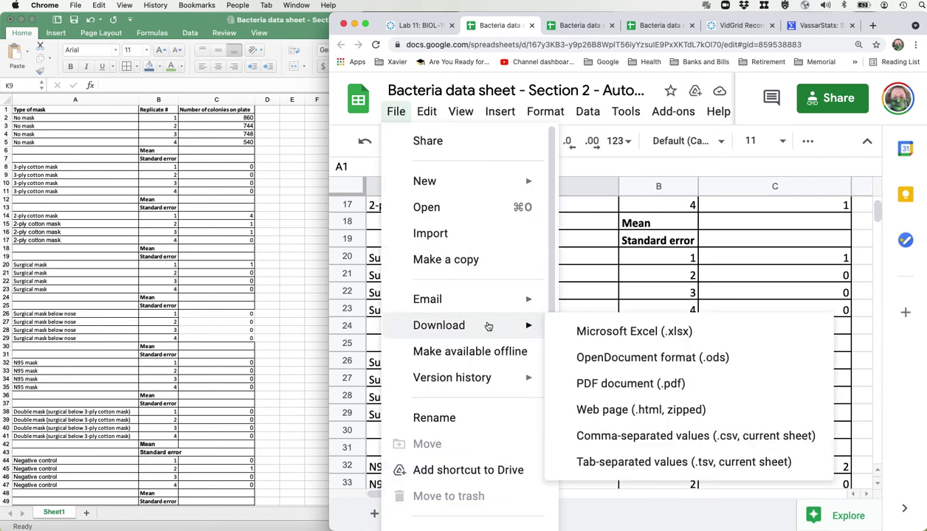
mouse_move(489, 325)
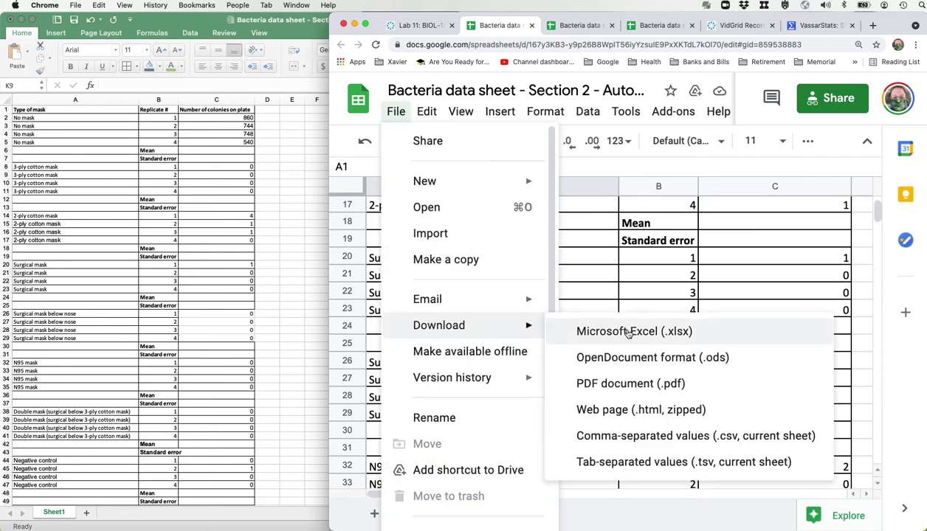
left_click(224, 241)
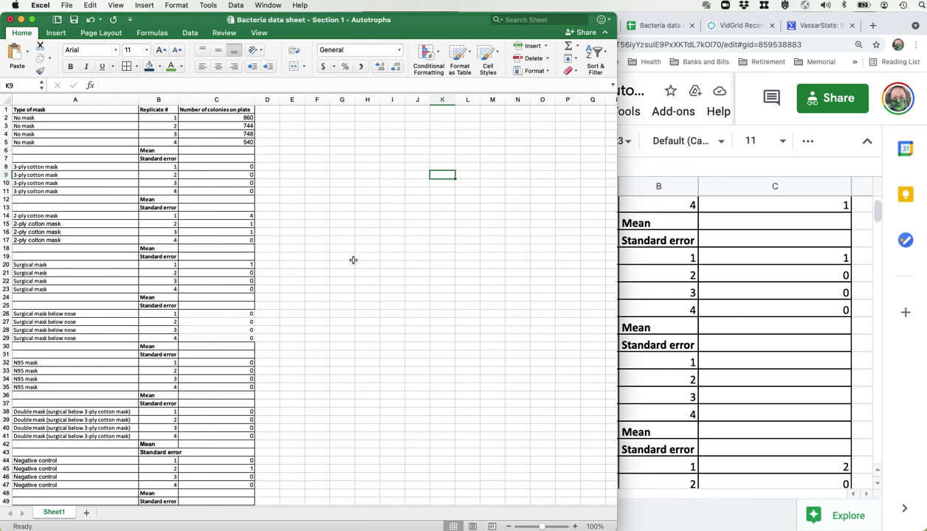
left_click(825, 28)
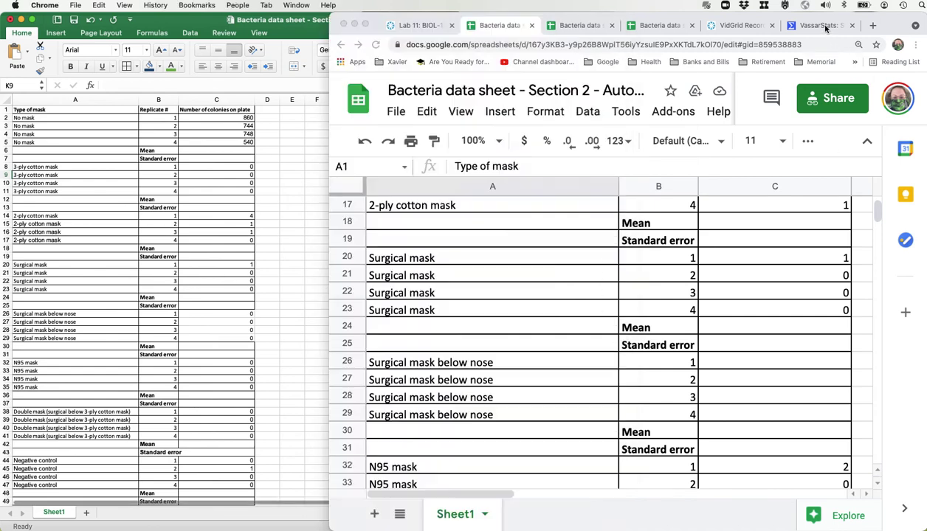
- Switch to the VassarStats tab in Chrome
left_click(826, 27)
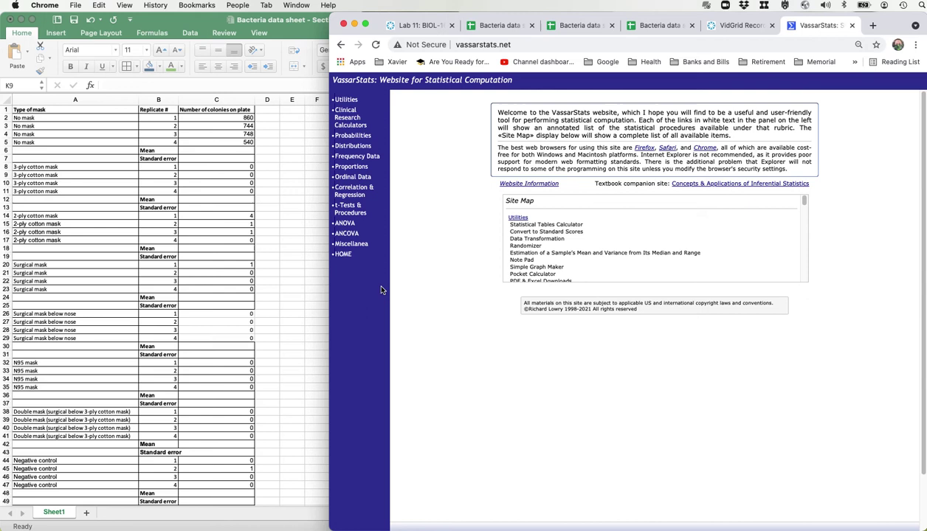
- Enter the headers No Mask, 2-ply cloth and 3-ply cloth in F1:H1
left_click(284, 256)
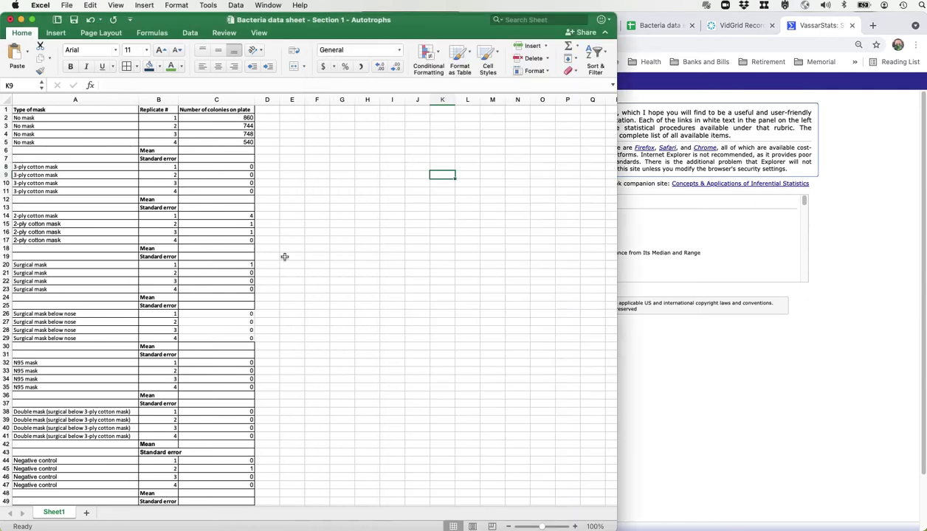
left_click(365, 132)
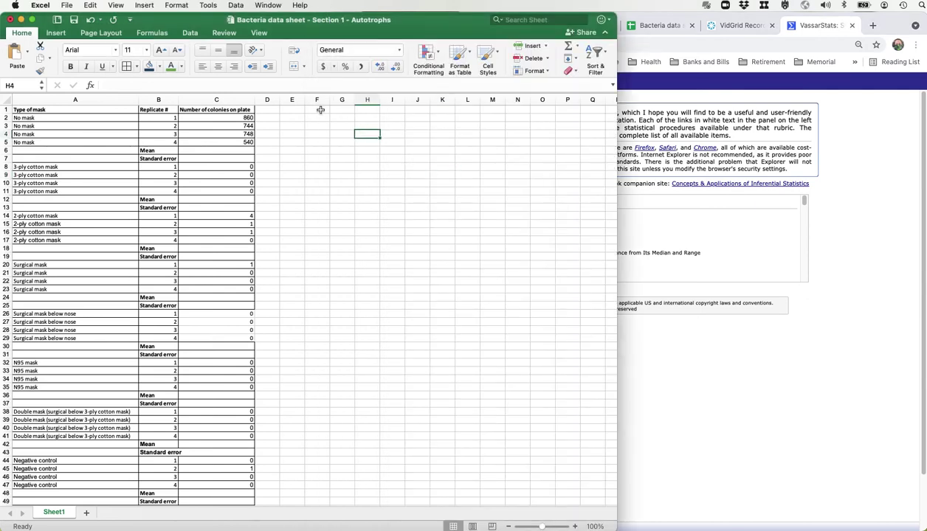
type("Mean")
key("BackSpace")
key("BackSpace")
key("BackSpace")
key("BackSpace")
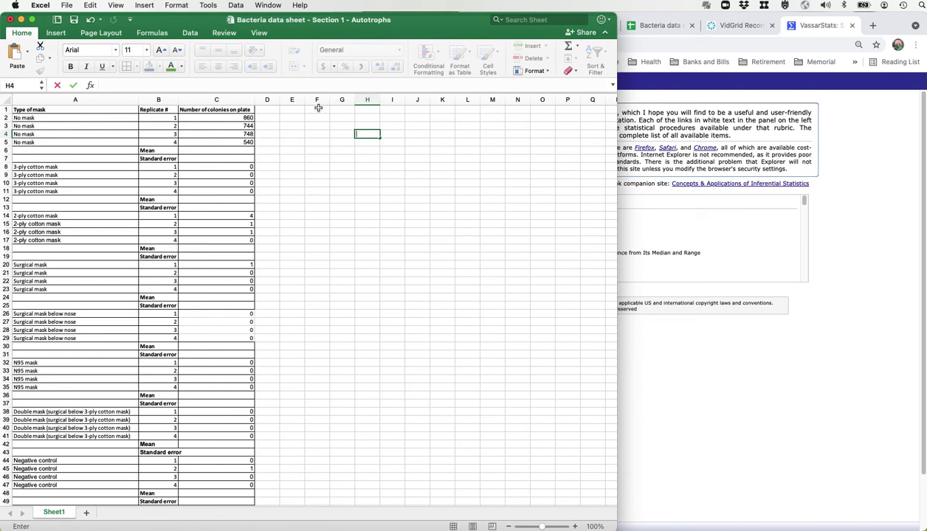
left_click(318, 108)
type("No Mask")
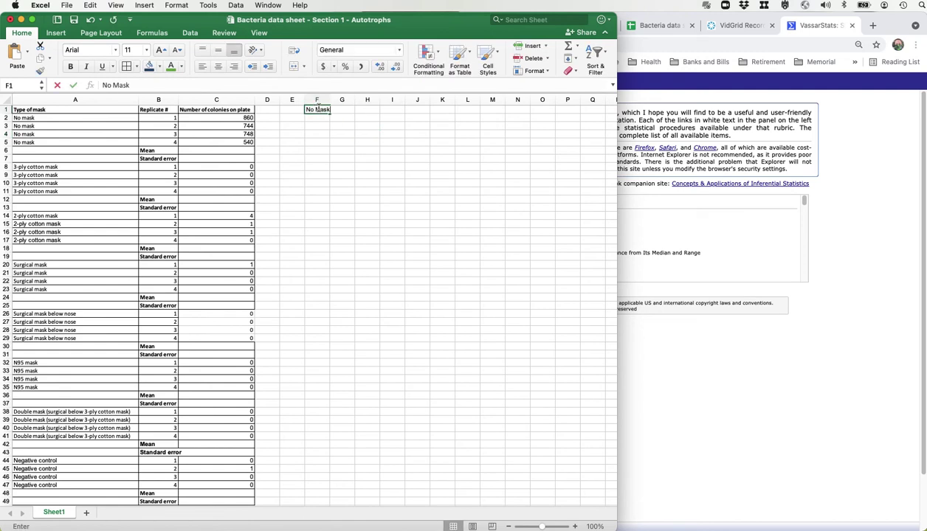
key("Tab")
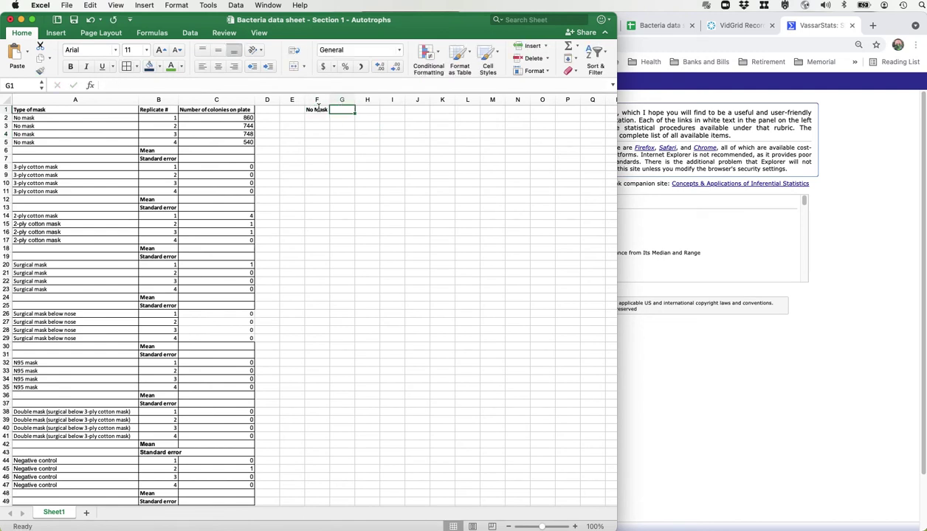
type("2-ply ")
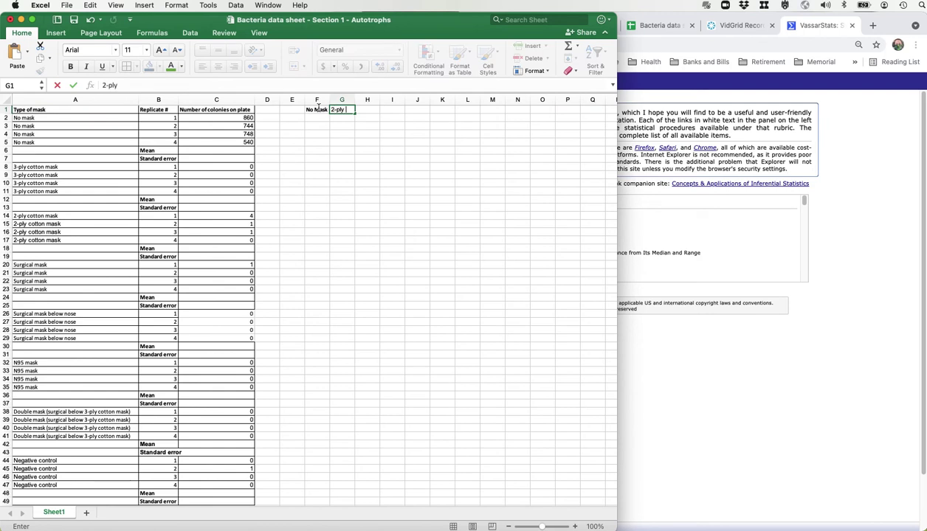
type("cloth")
key("Tab")
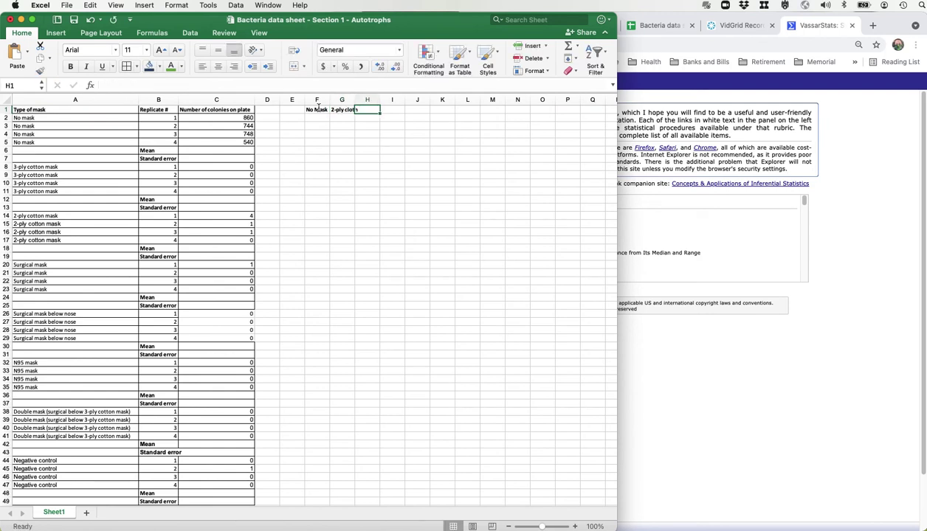
type("3-ply cloth")
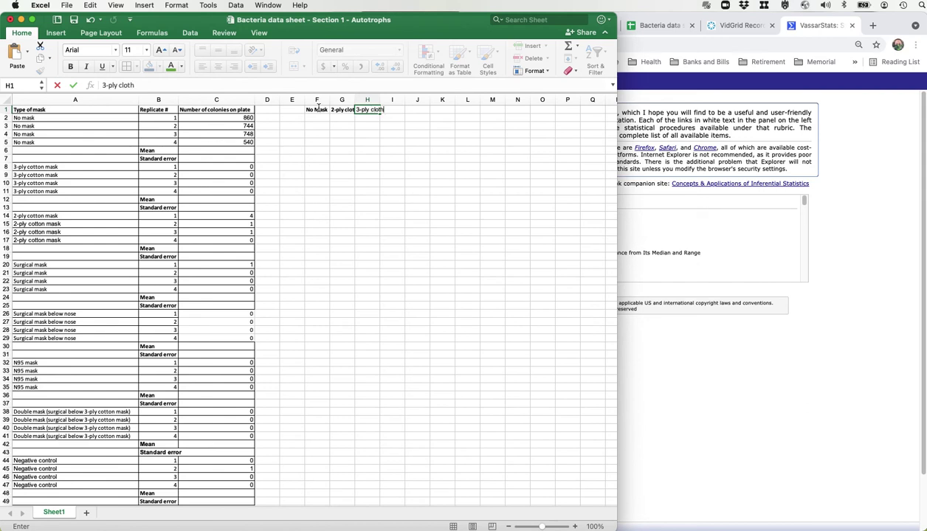
key("Return")
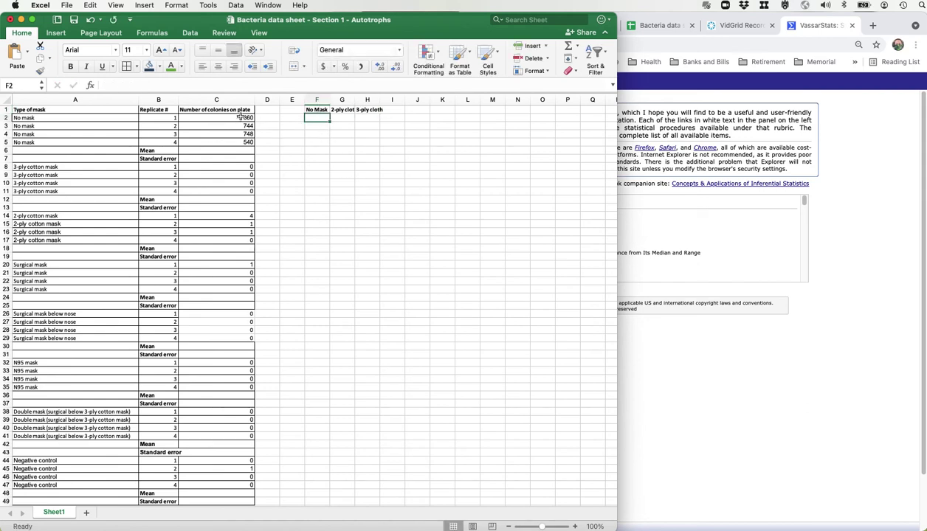
- Copy each group's four colony counts under its header in columns F, H and G
left_click_drag(237, 117, 241, 143)
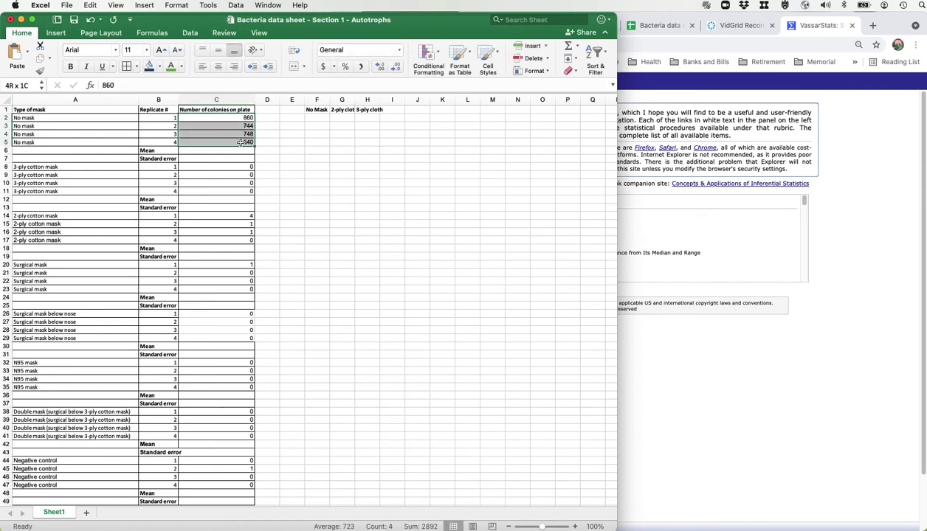
key("super+c")
left_click(318, 117)
key("super+v")
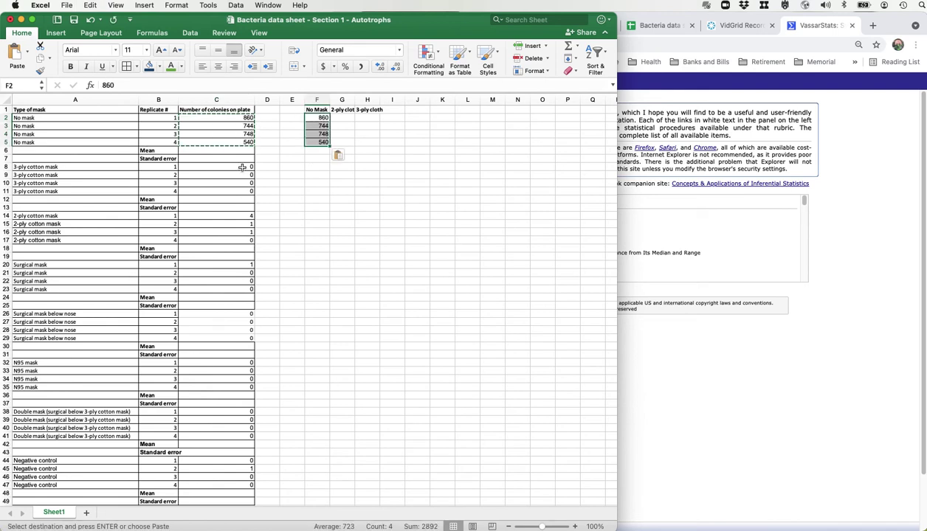
left_click_drag(238, 166, 239, 191)
key("super+c")
left_click(367, 118)
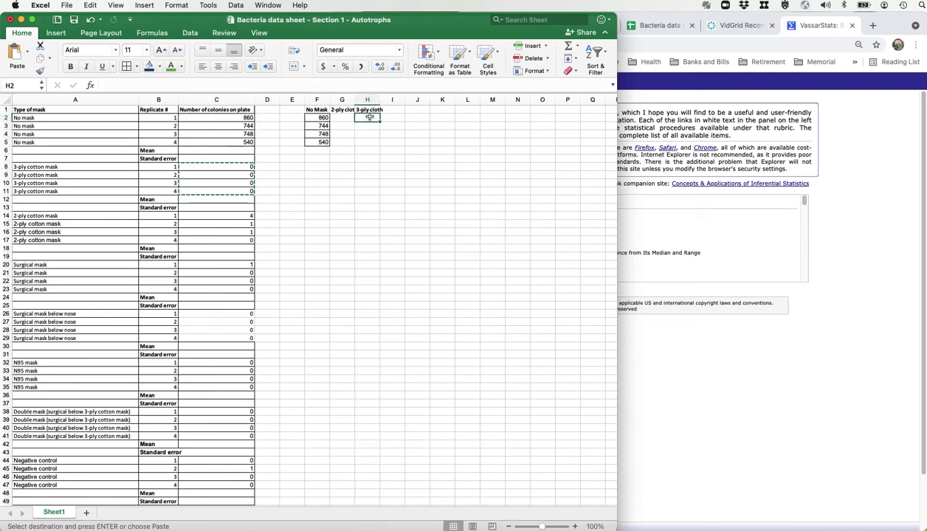
key("super+v")
left_click_drag(231, 216, 235, 240)
key("super+c")
left_click(339, 117)
key("super+v")
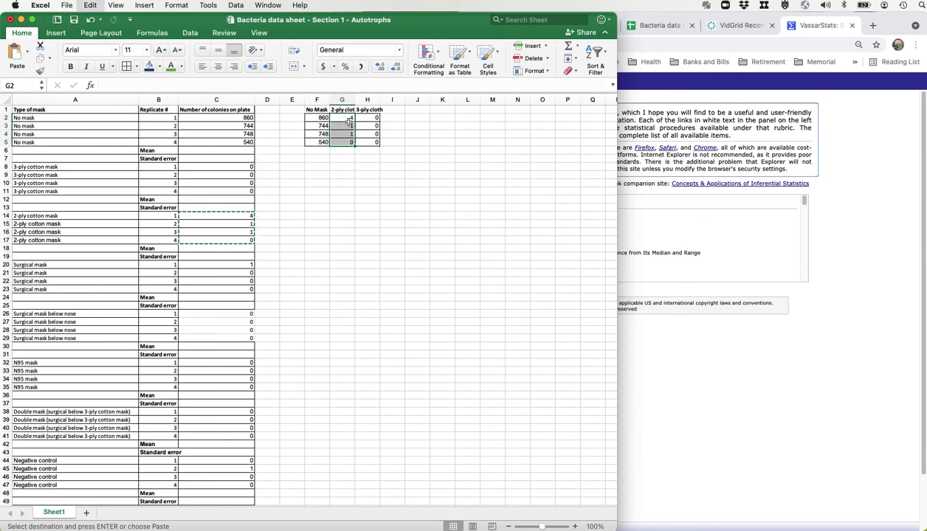
left_click(363, 198)
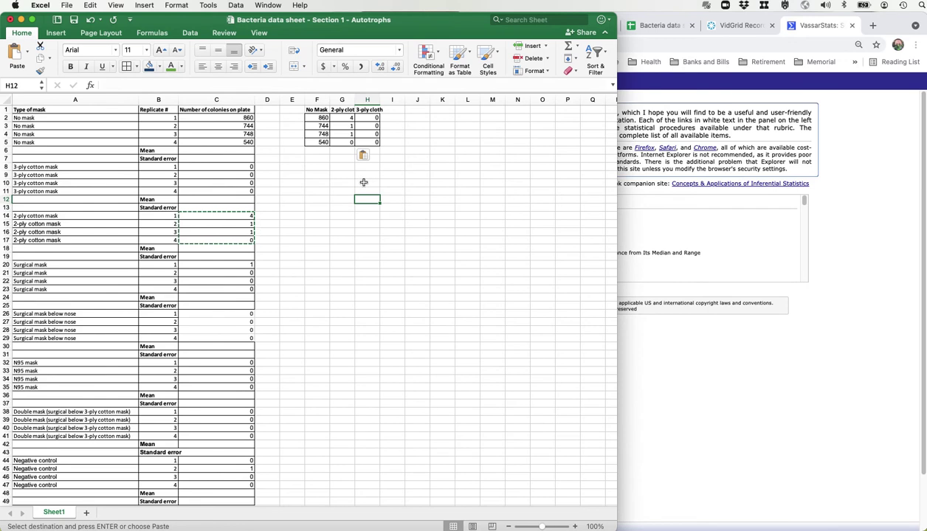
- Bring the VassarStats page back in front of Excel
left_click(710, 348)
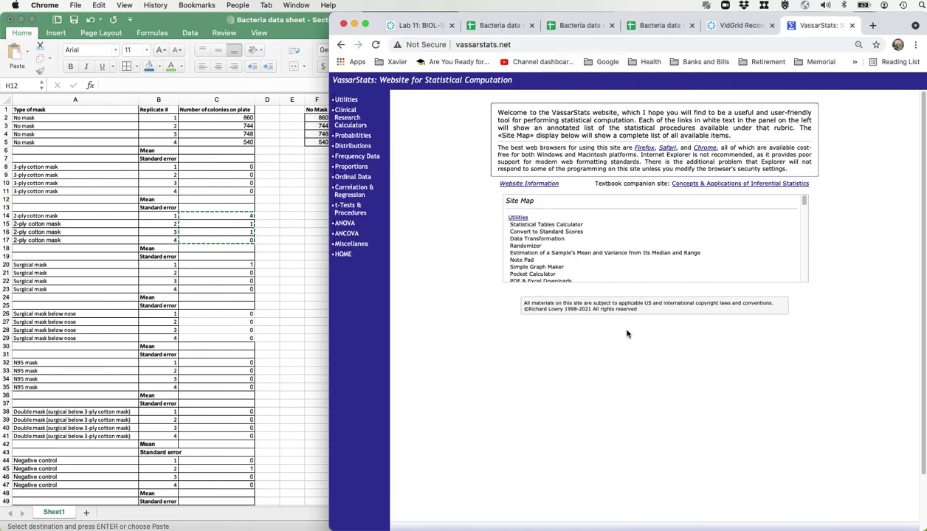
- Go from ANOVA to the One-Way ANOVA calculator and scroll down to its Setup box
left_click(349, 224)
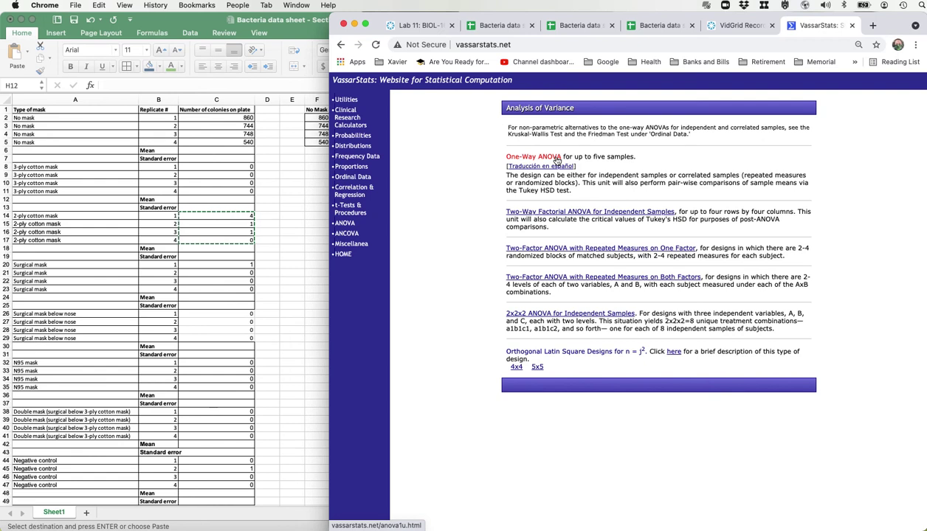
left_click(557, 158)
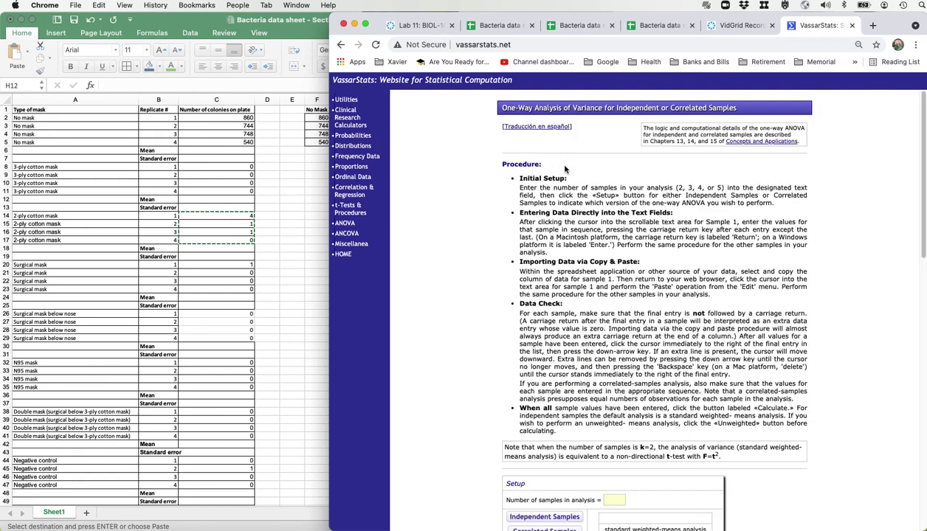
scroll(749, 261, "down", 1)
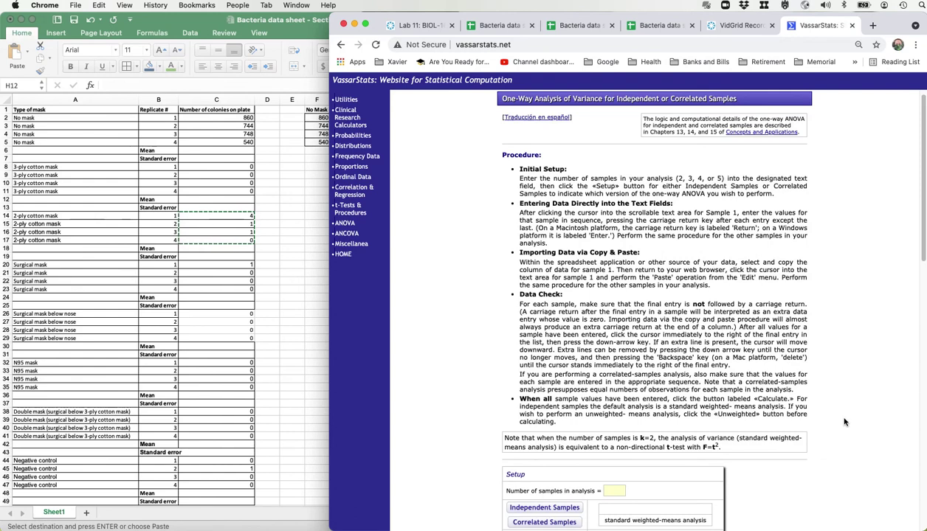
scroll(844, 422, "down", 3)
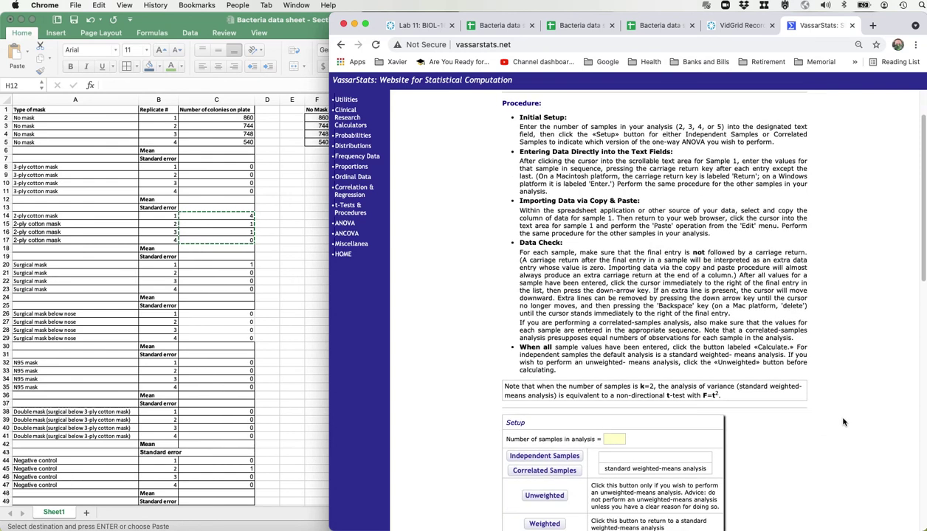
scroll(844, 423, "down", 5)
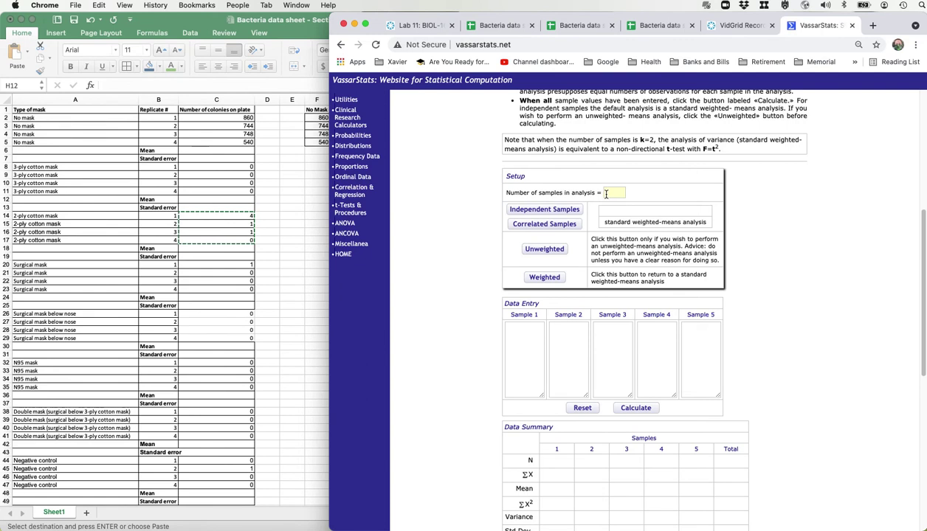
- Set the one-way ANOVA to 3 samples as independent samples
left_click(304, 183)
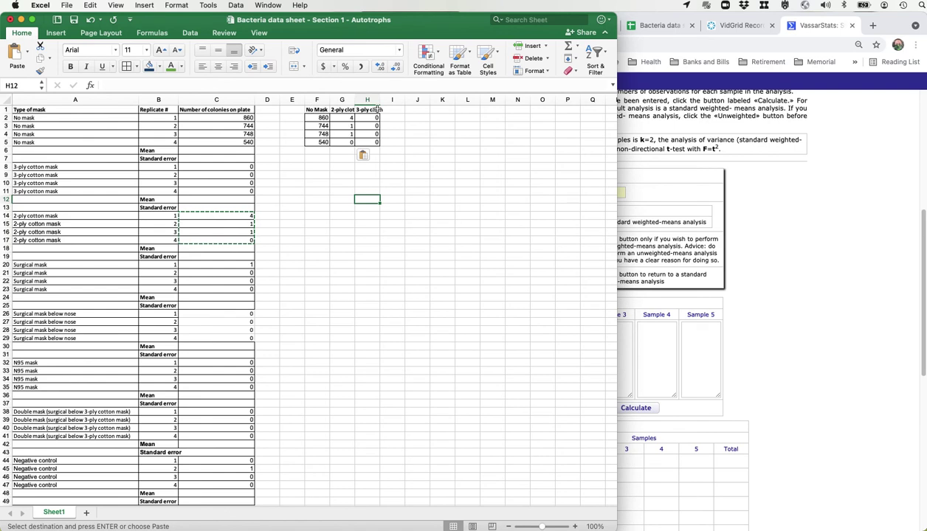
left_click(688, 257)
left_click(623, 192)
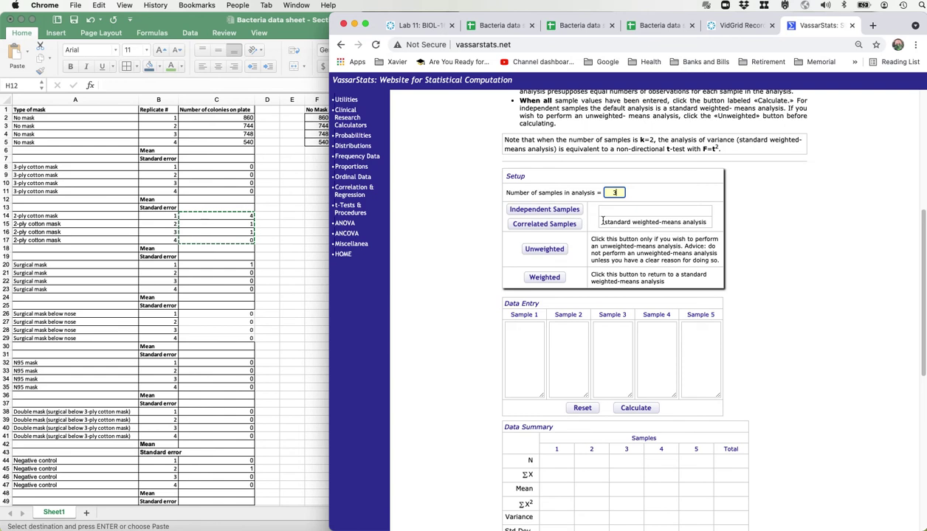
left_click(573, 212)
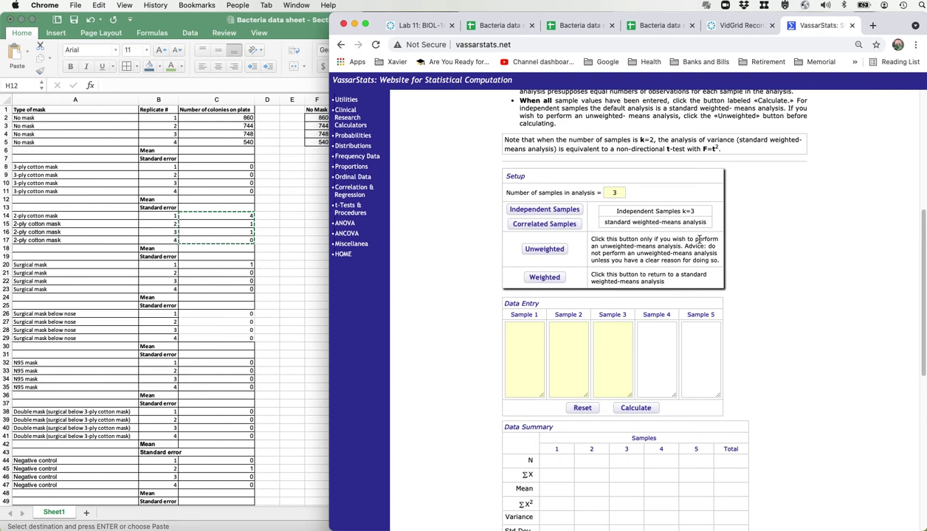
- Paste the No Mask counts (860, 744, 748, 540) from F2:F5 into Sample 1
scroll(698, 240, "down", 2)
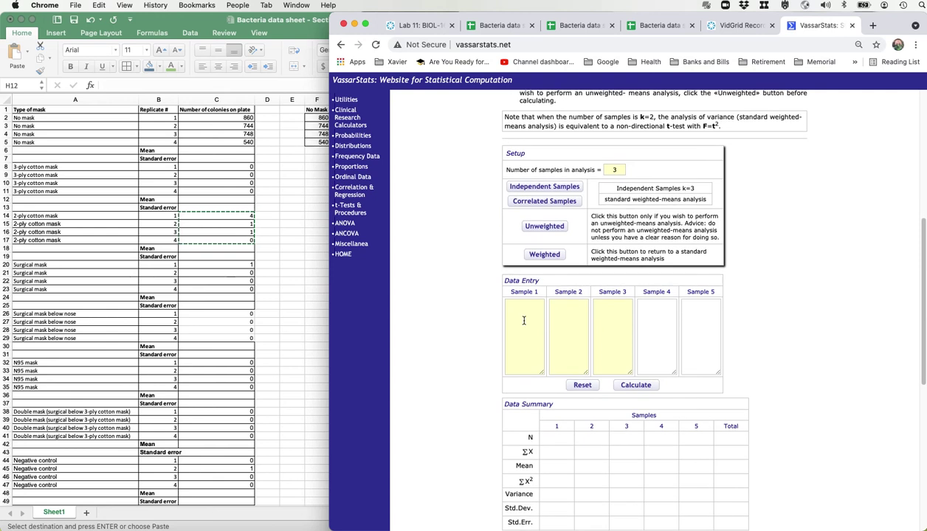
left_click(524, 321)
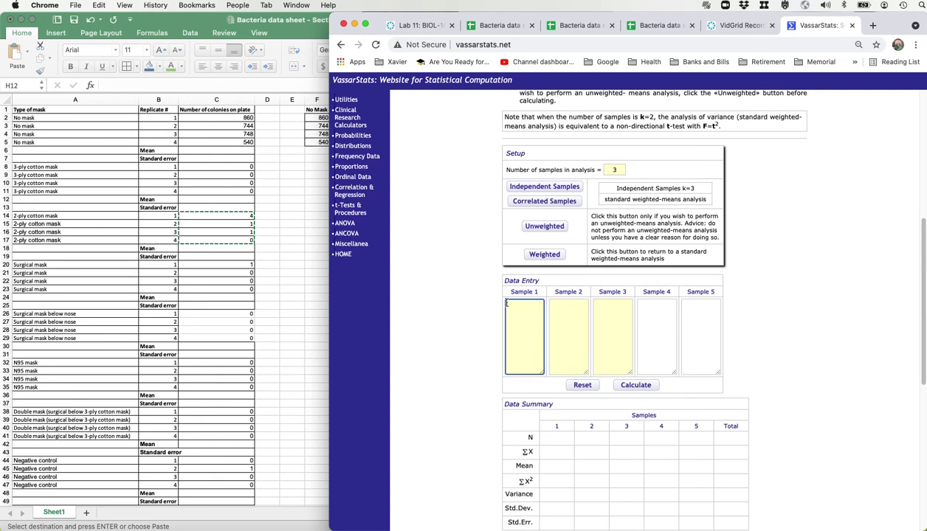
left_click(255, 144)
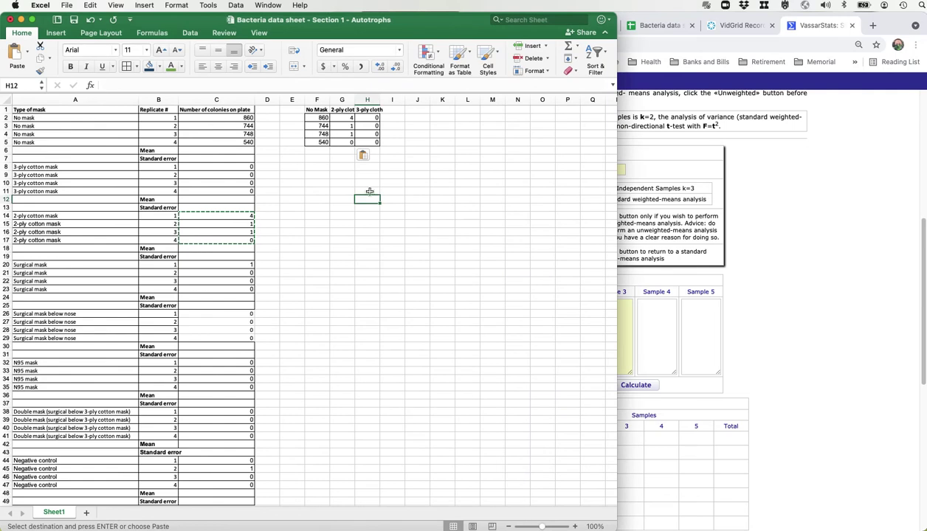
left_click(322, 118)
left_click_drag(322, 118, 322, 142)
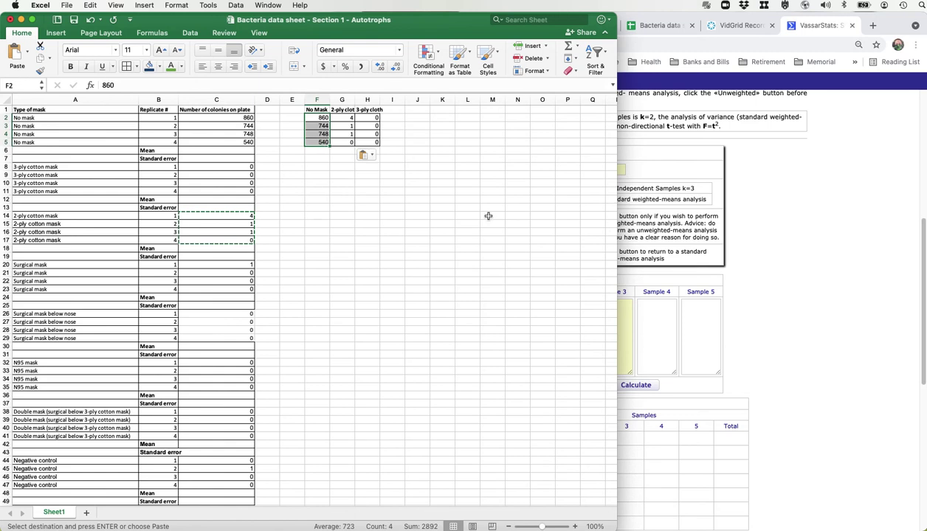
key("super+c")
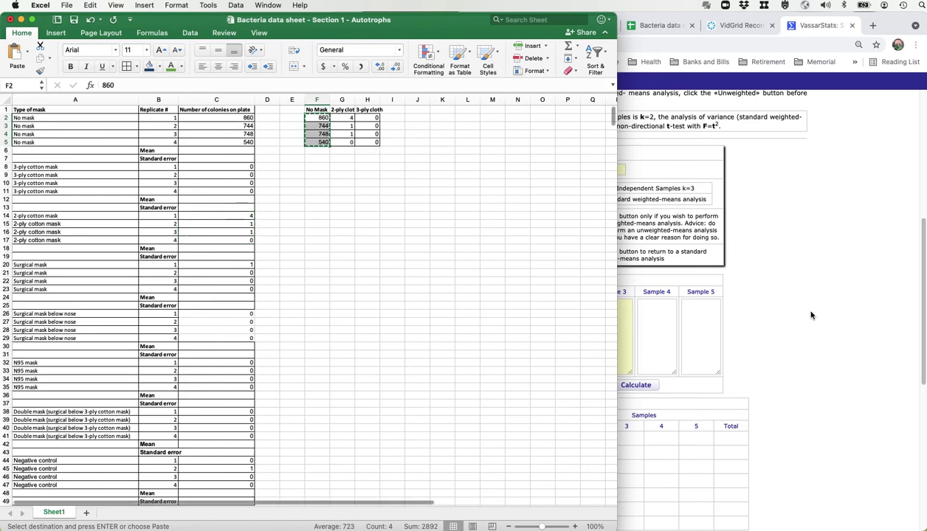
left_click(811, 314)
left_click(513, 320)
right_click(514, 320)
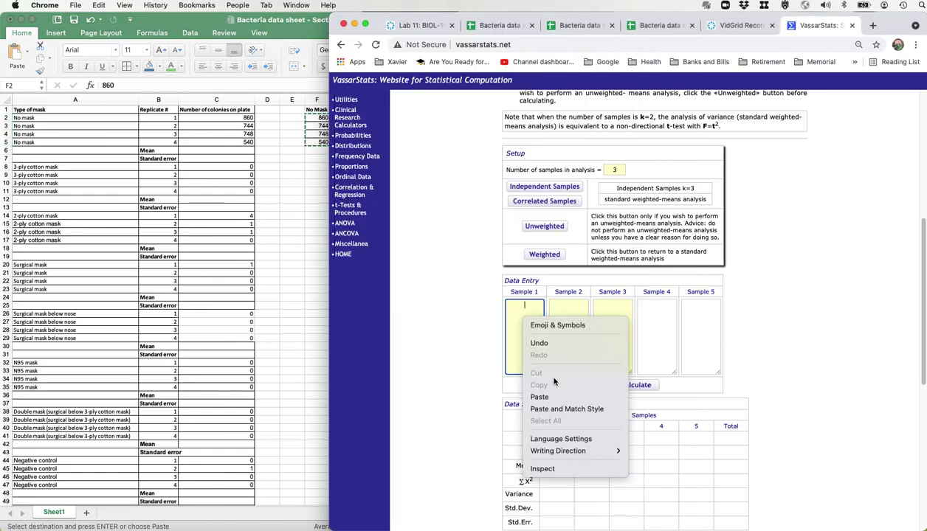
left_click(542, 393)
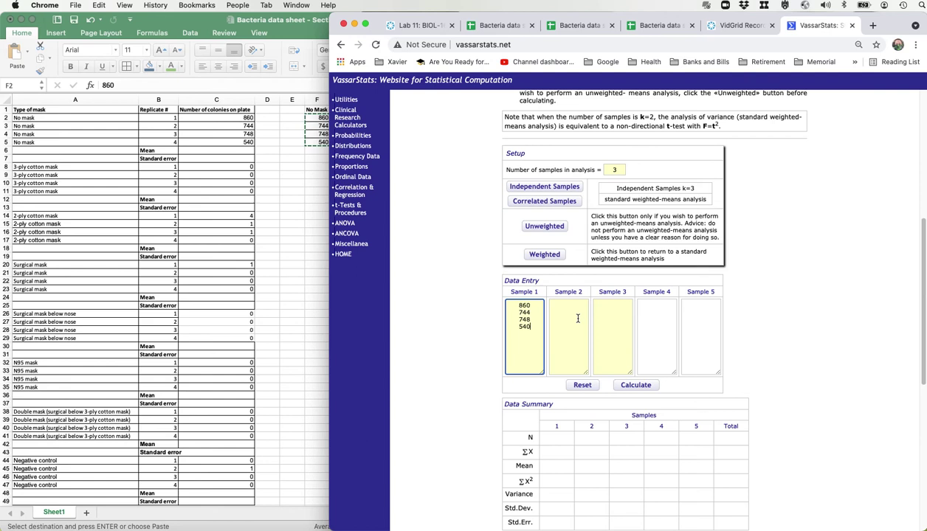
- Paste the same counts into Sample 2 and the 3-ply zeros into Sample 3, then calculate
left_click(295, 242)
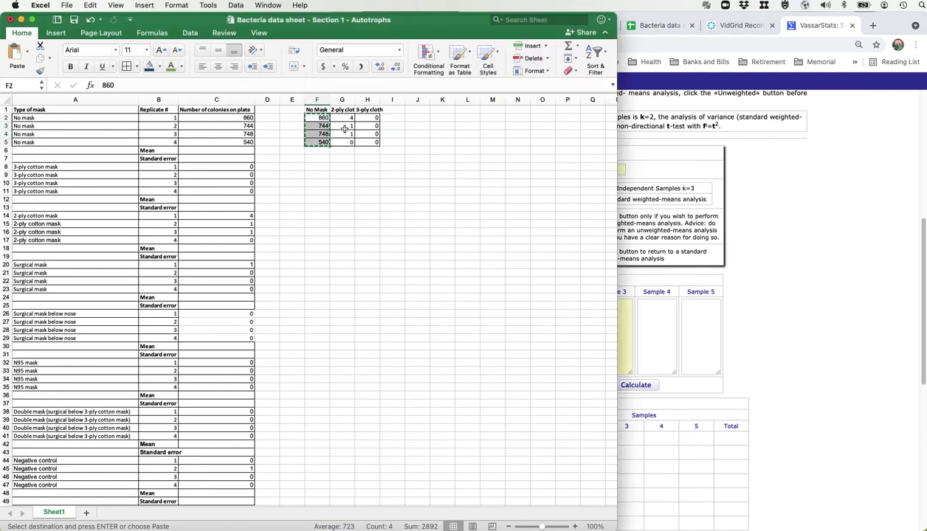
left_click(345, 141)
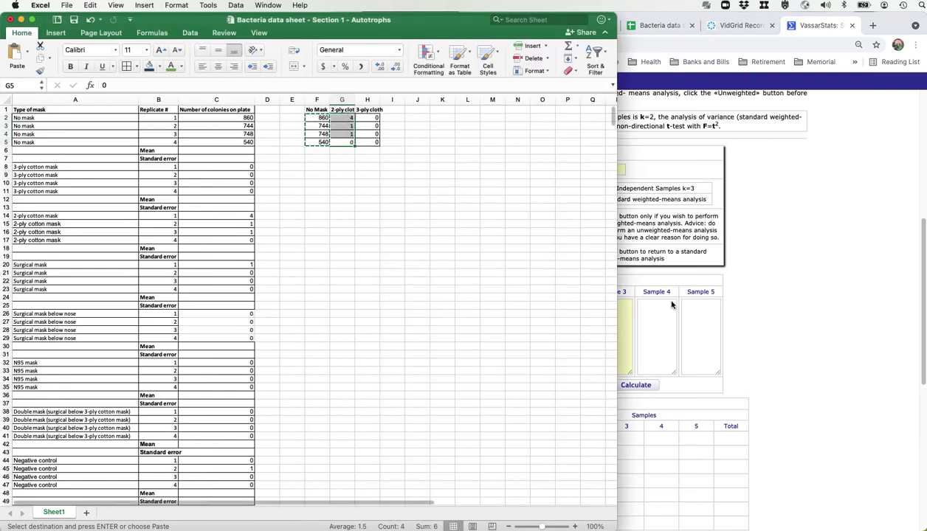
key("super+Tab")
key("Tab")
key("super+v")
key("super+Tab")
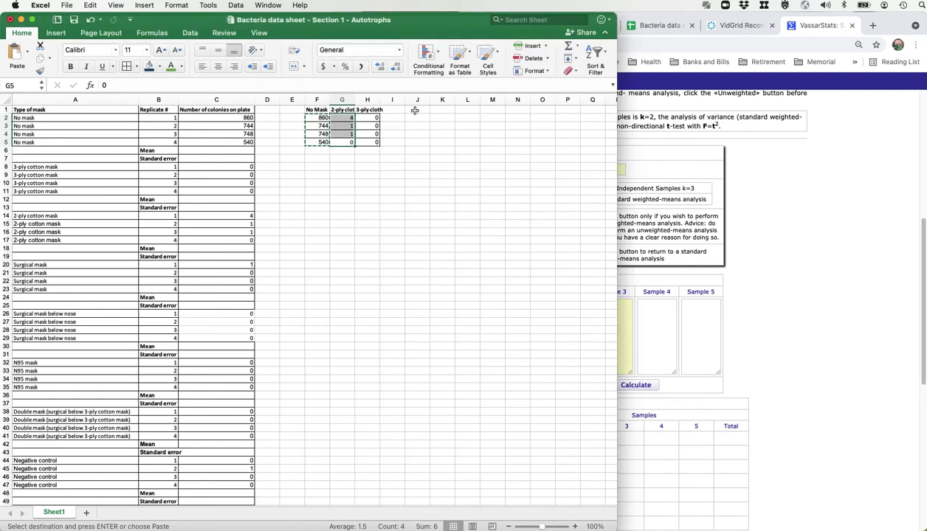
left_click_drag(372, 116, 367, 142)
key("super+c")
key("super+Tab")
key("Tab")
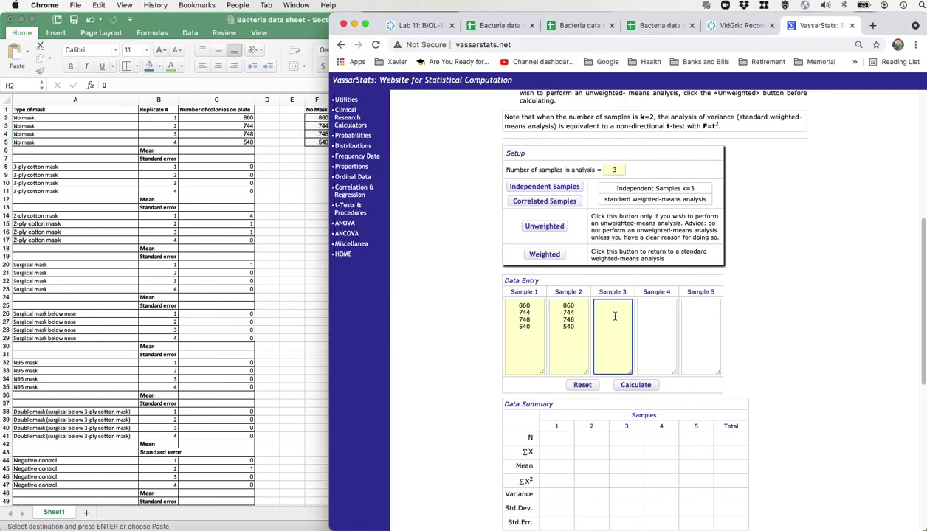
key("super+v")
left_click(636, 385)
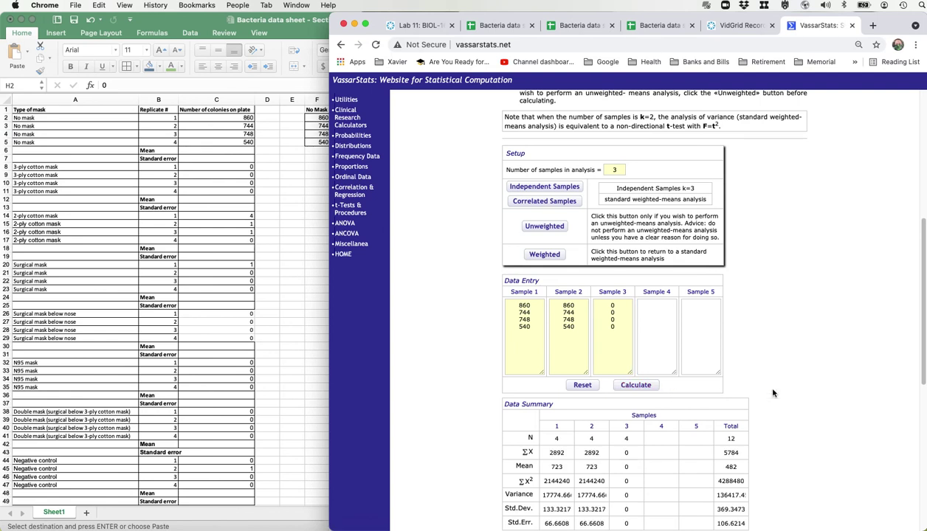
scroll(772, 391, "down", 1)
scroll(772, 392, "down", 5)
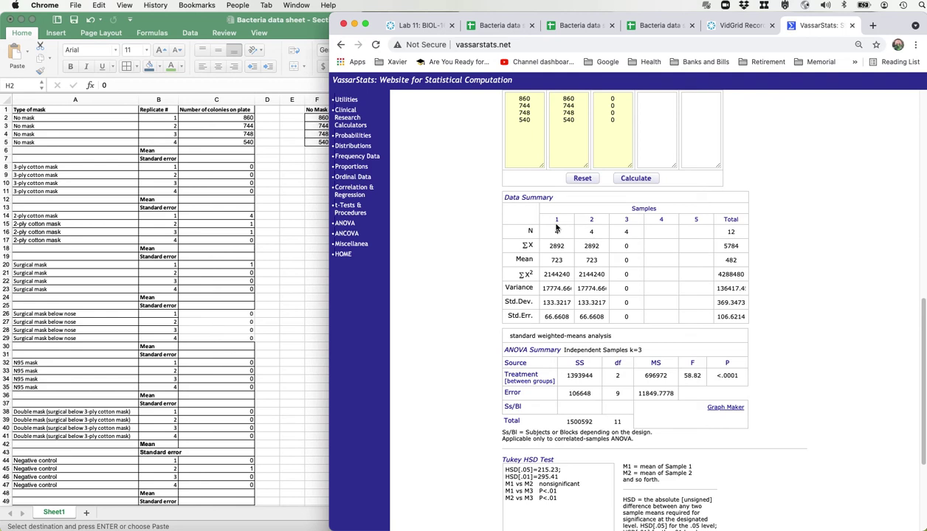
left_click_drag(547, 259, 577, 263)
left_click_drag(547, 315, 586, 316)
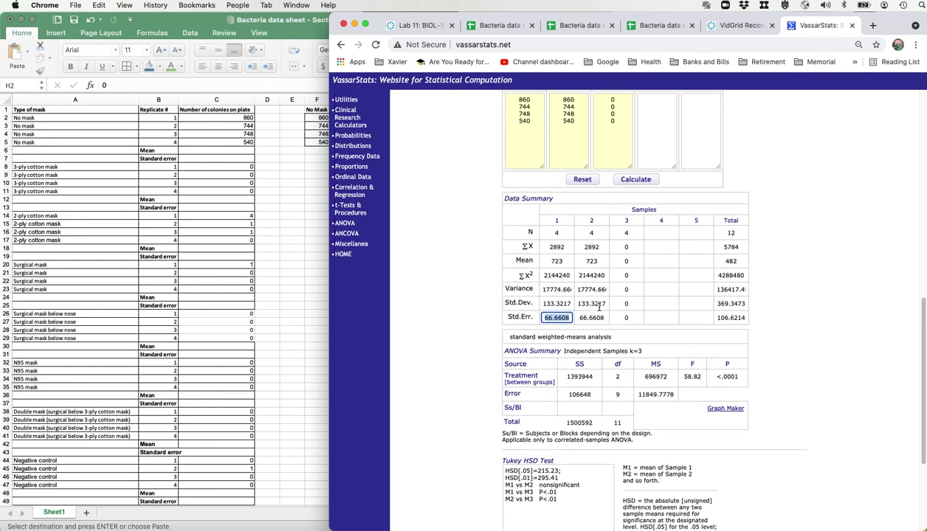
scroll(600, 308, "up", 1)
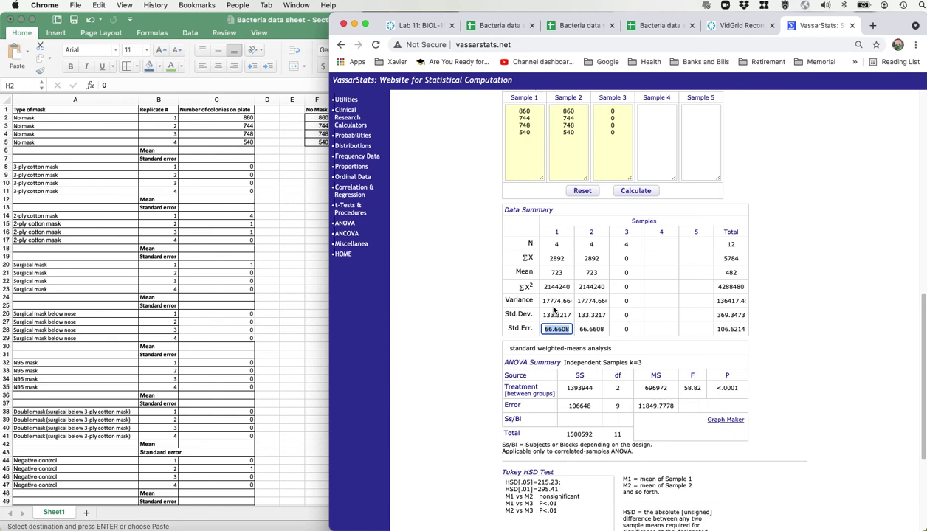
scroll(591, 299, "up", 2)
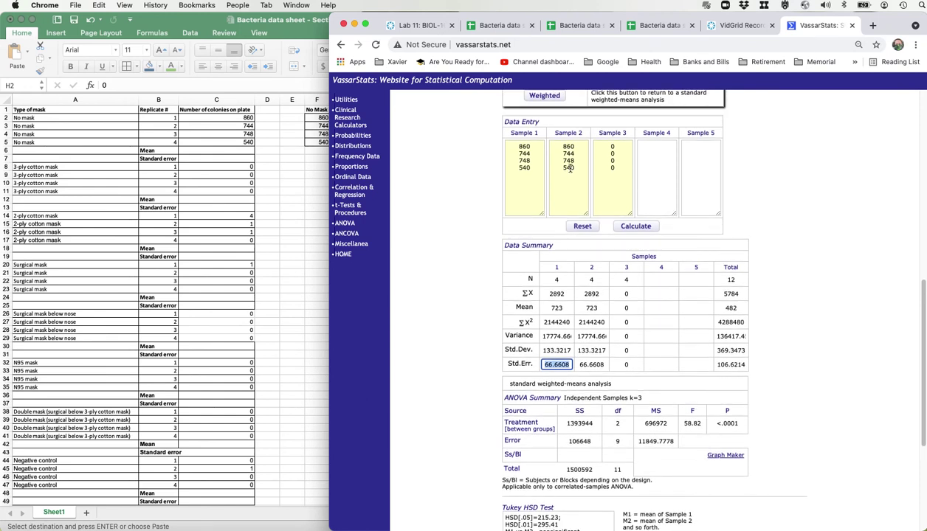
- Reset the calculator to 3 independent samples and paste the 2-ply cloth counts into Sample 2
left_click(333, 221)
left_click(273, 160)
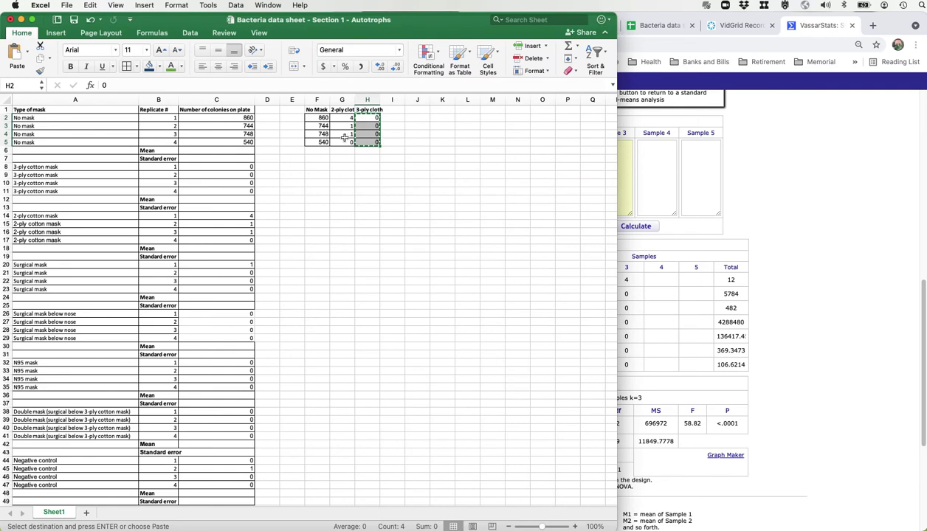
left_click(344, 134)
left_click_drag(345, 120, 345, 142)
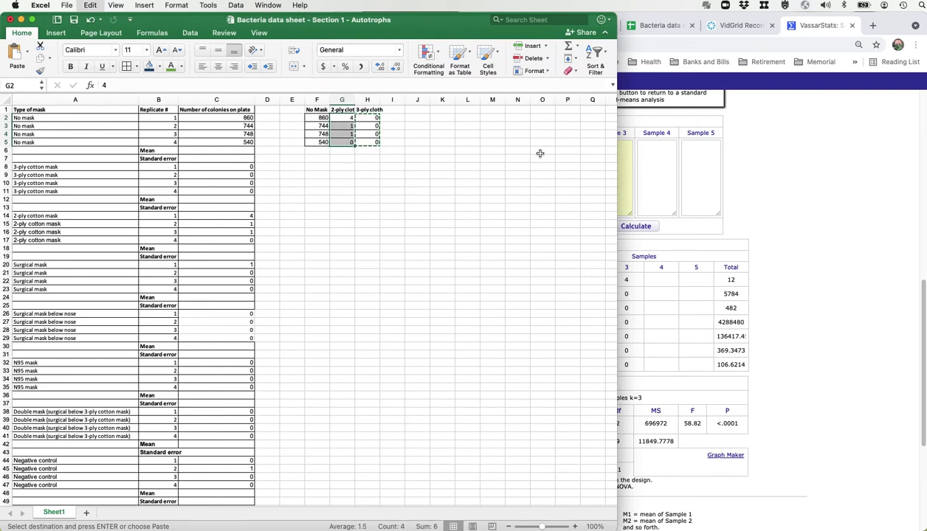
left_click(740, 171)
left_click(582, 227)
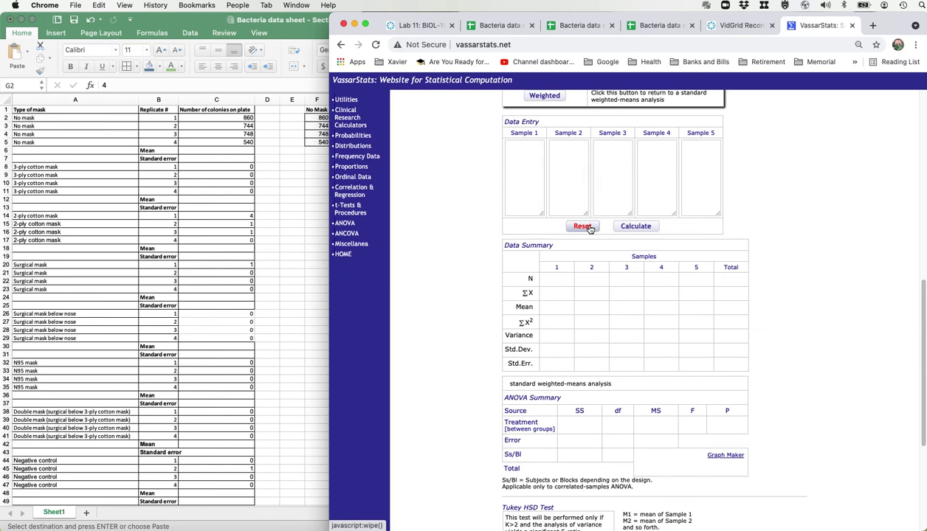
scroll(590, 231, "up", 5)
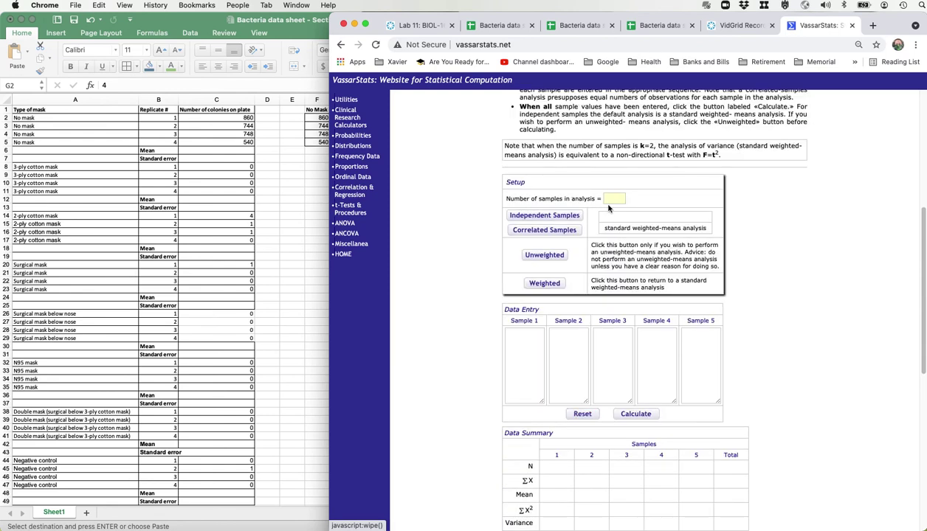
type("3")
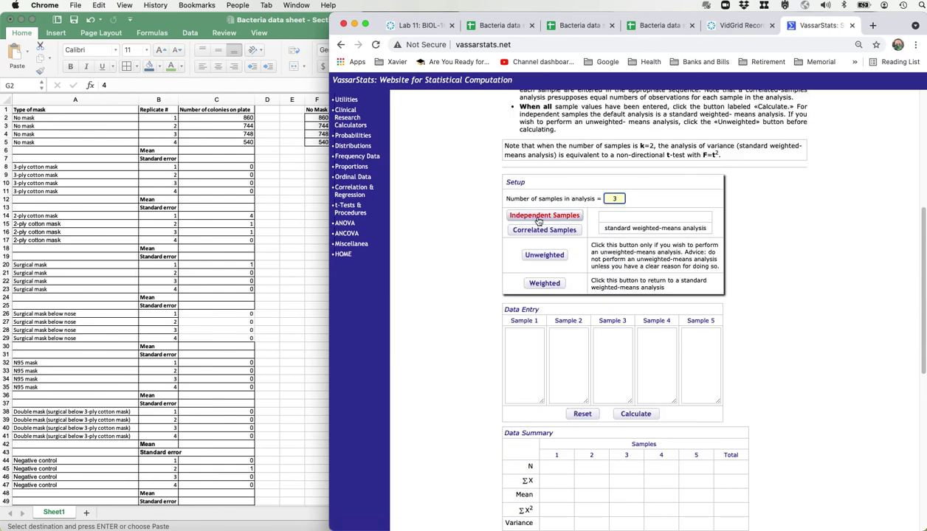
left_click(544, 215)
left_click(555, 283)
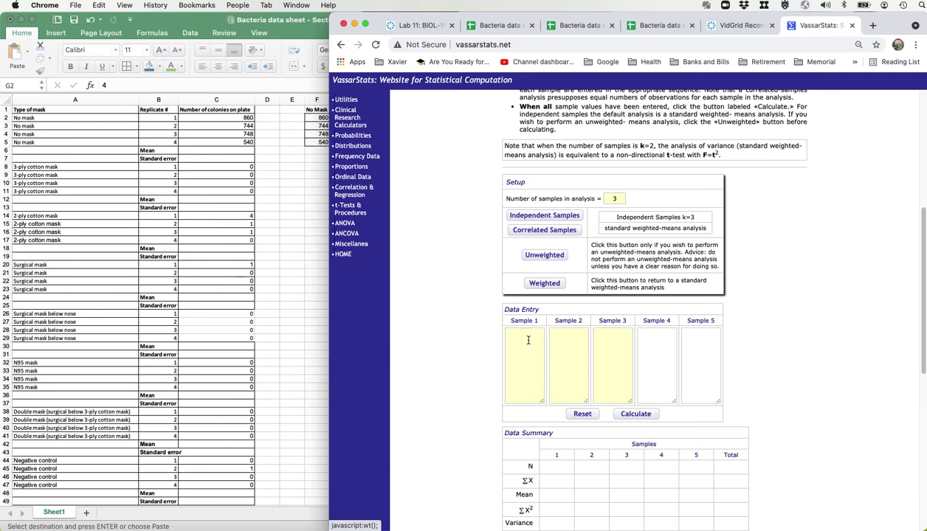
left_click(586, 354)
key("super+v")
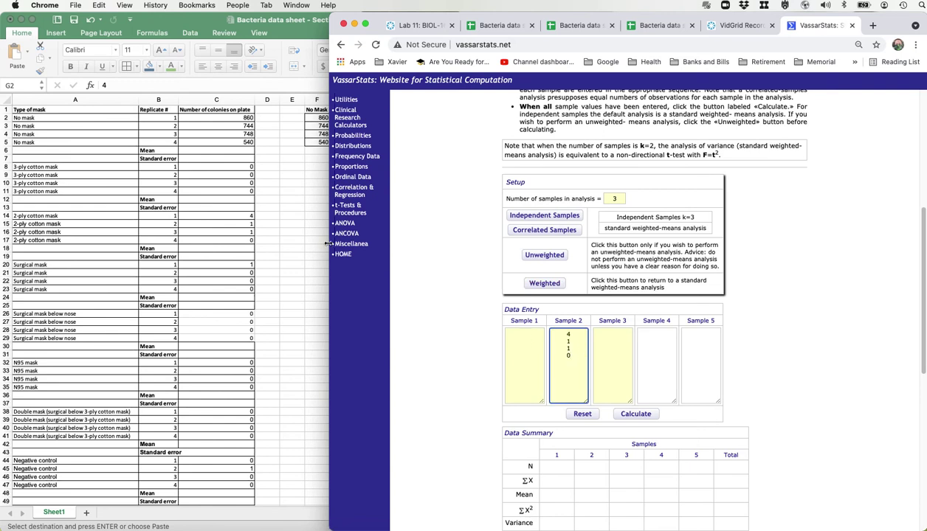
- Paste the No Mask counts into Sample 1 and the 3-ply zeros into Sample 3, then calculate
left_click(321, 245)
left_click_drag(317, 117, 318, 142)
key("super+c")
left_click(786, 299)
left_click(525, 354)
key("super+v")
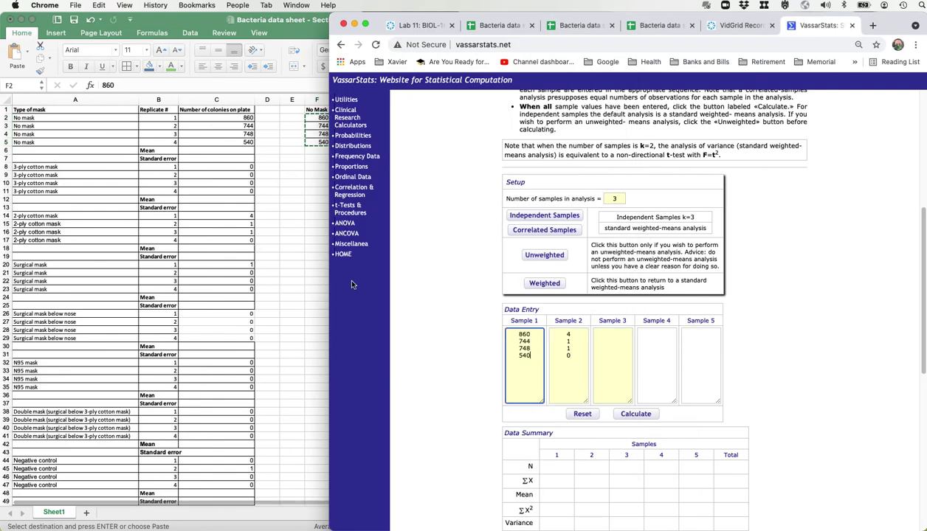
left_click(304, 267)
left_click_drag(367, 118, 371, 141)
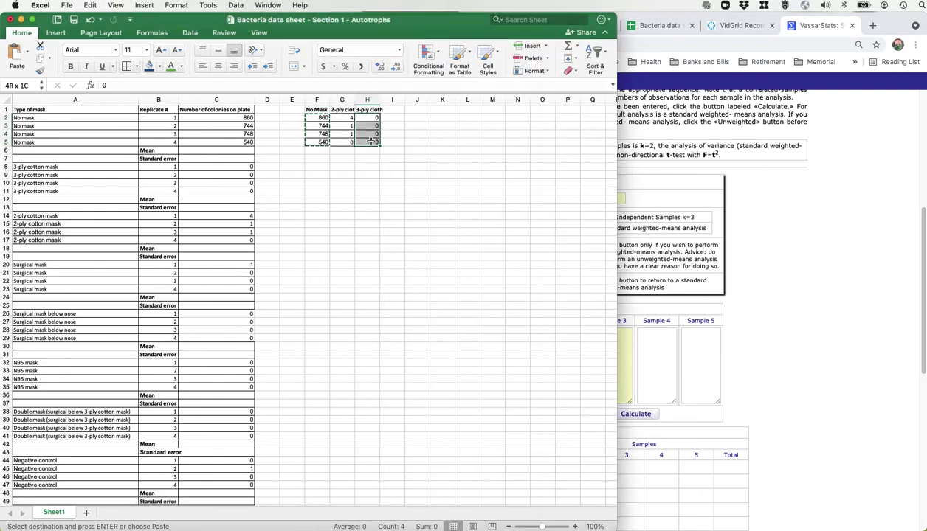
key("super+c")
left_click(624, 362)
left_click(613, 362)
key("super+v")
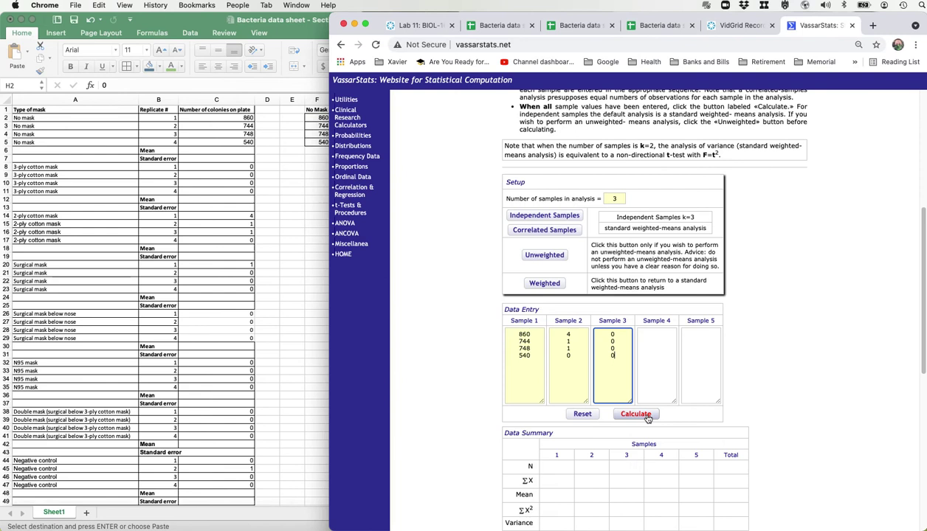
left_click(635, 414)
- Review the results (F = 117.37, P < .0001) and select the three group headers in Excel
scroll(560, 412, "down", 3)
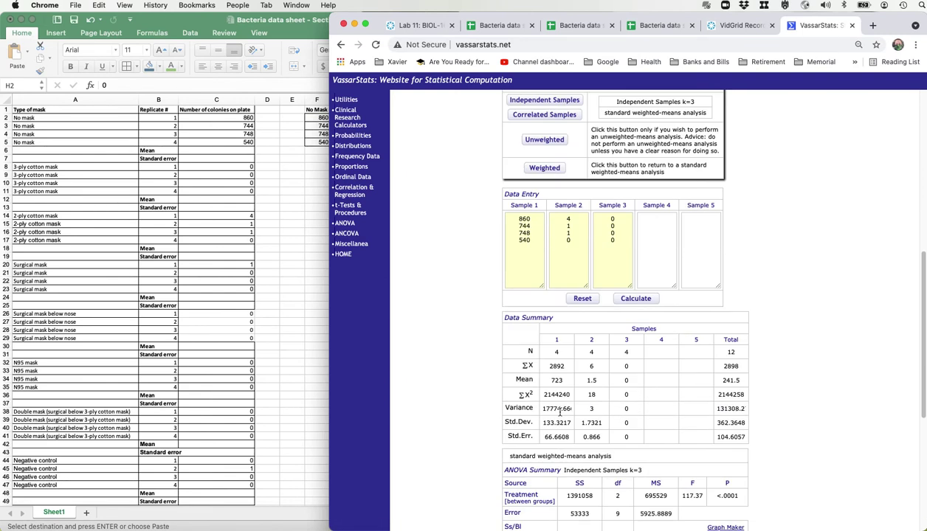
scroll(559, 414, "down", 1)
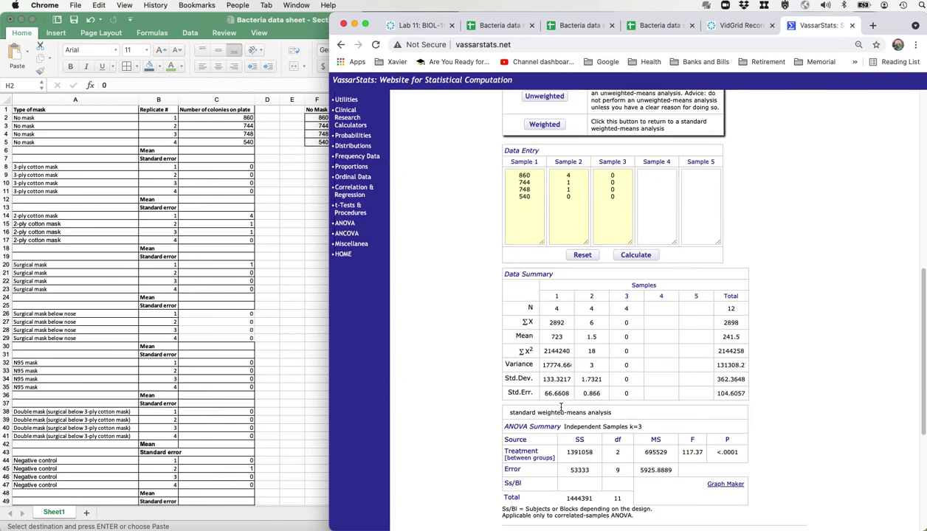
left_click(287, 314)
left_click_drag(316, 109, 367, 109)
- Copy the group headers to row 8, widen columns F–H, and add Mean and St. Err. labels
key("super+c")
left_click(317, 167)
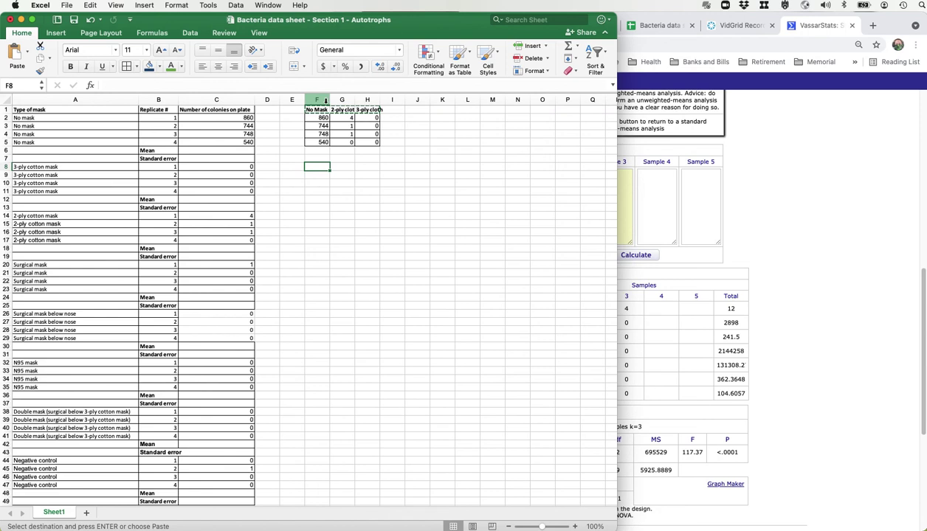
key("super+v")
left_click_drag(319, 99, 392, 99)
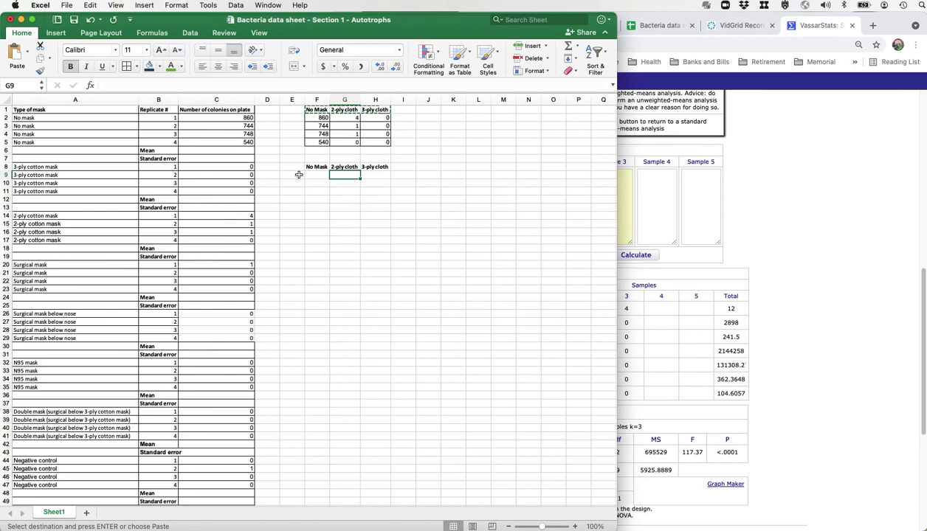
left_click(299, 174)
type("Mean")
key("Return")
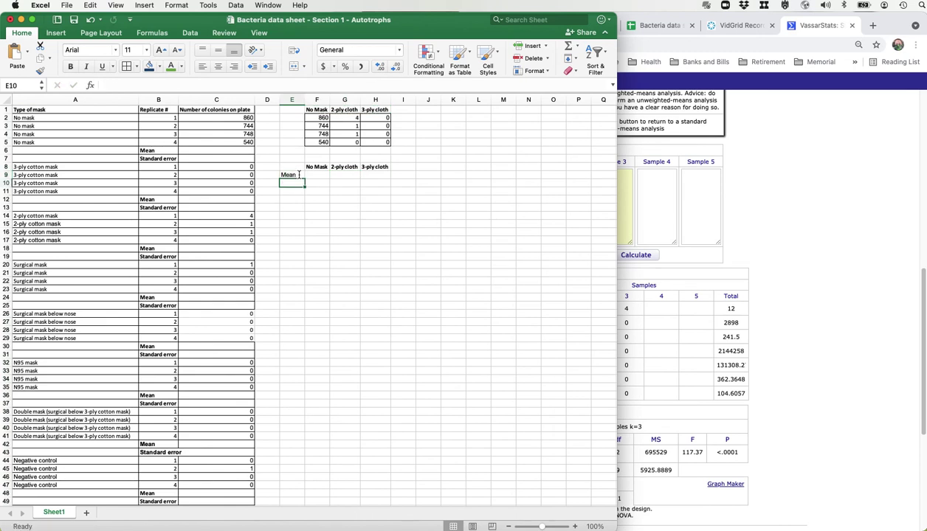
type("St. Err.")
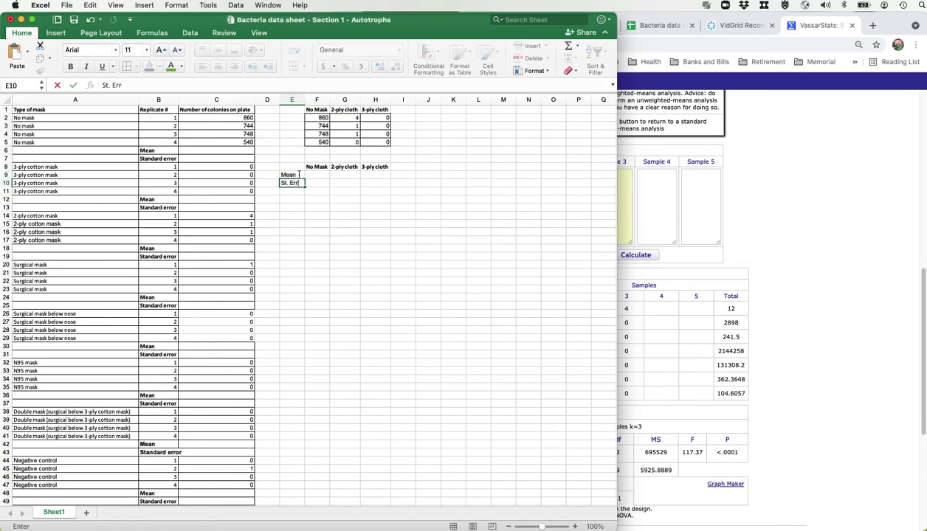
- Fill the Mean row with 723, 1.5 and 0
left_click(786, 274)
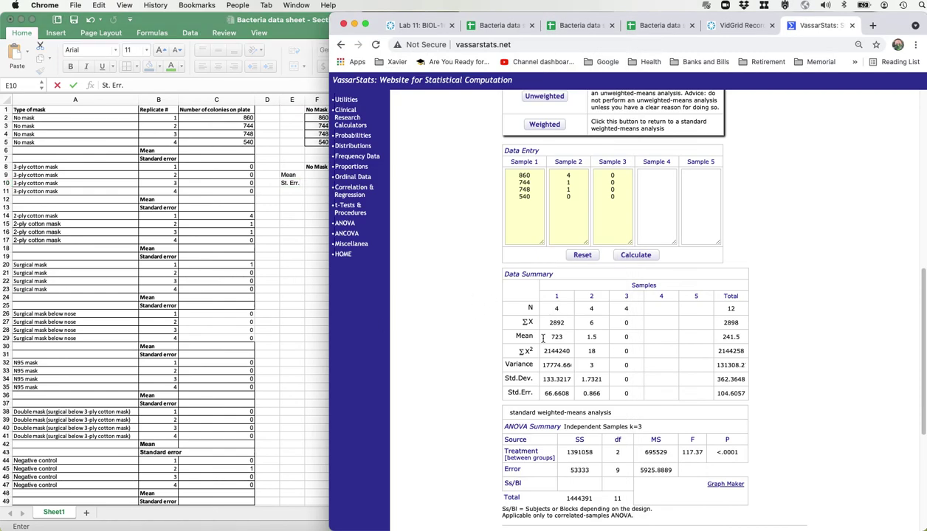
left_click(285, 279)
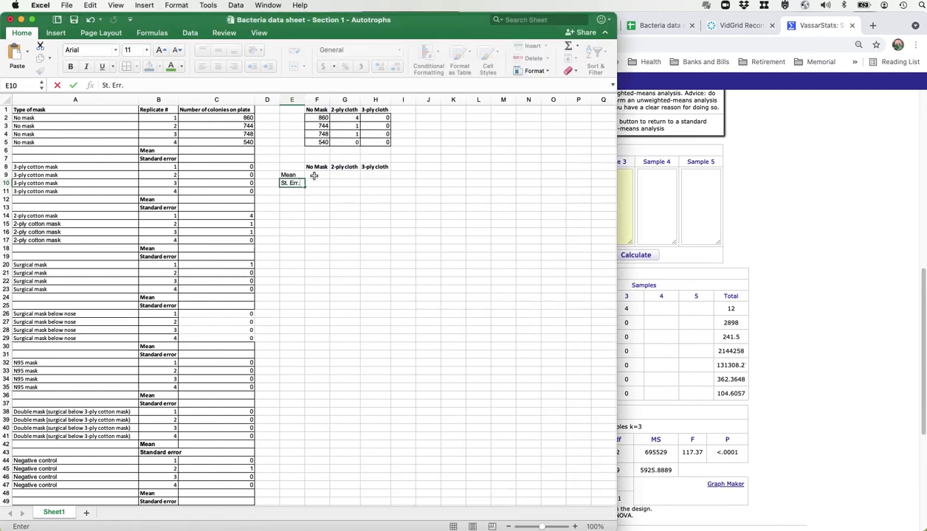
left_click(316, 175)
type("723")
key("Tab")
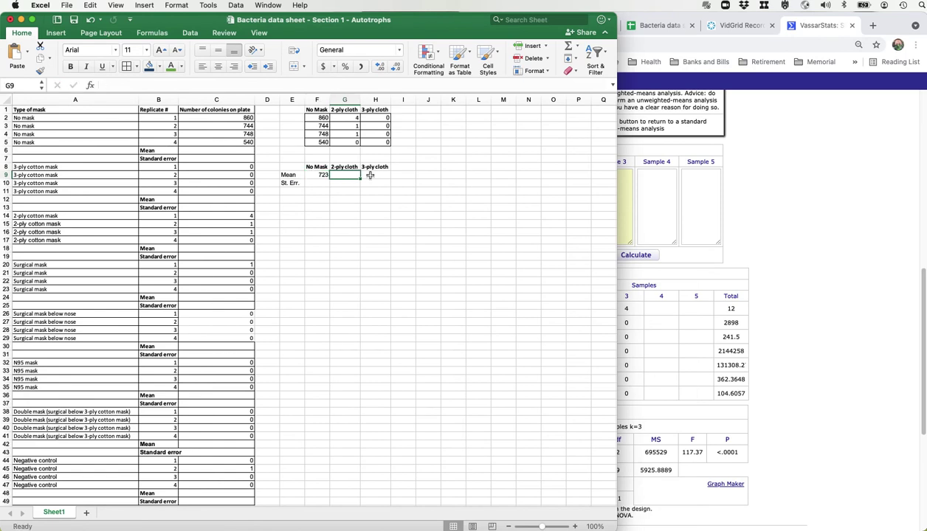
key("super+Tab")
left_click(309, 288)
type("1.5")
key("Tab")
type("0")
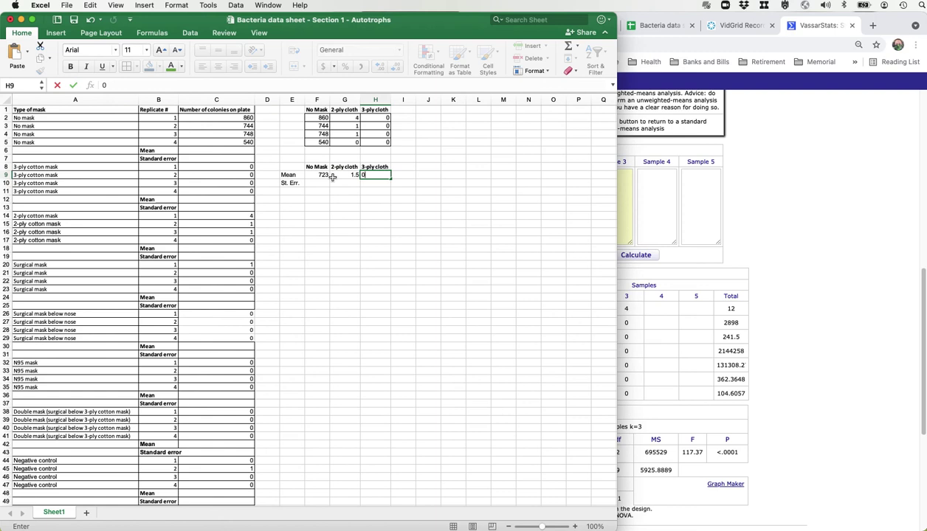
key("Return")
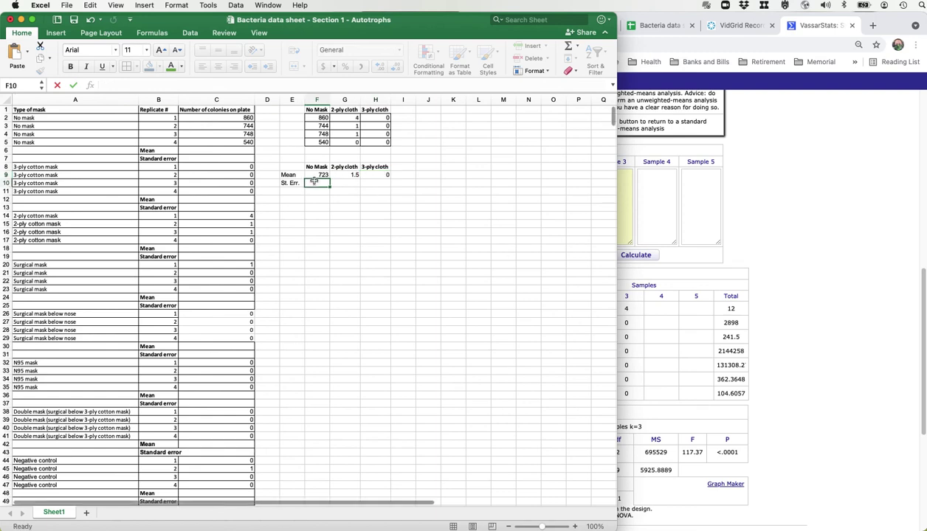
- Fill the St. Err. row with 66.7, 0.9 and 0
left_click_drag(607, 234, 530, 238)
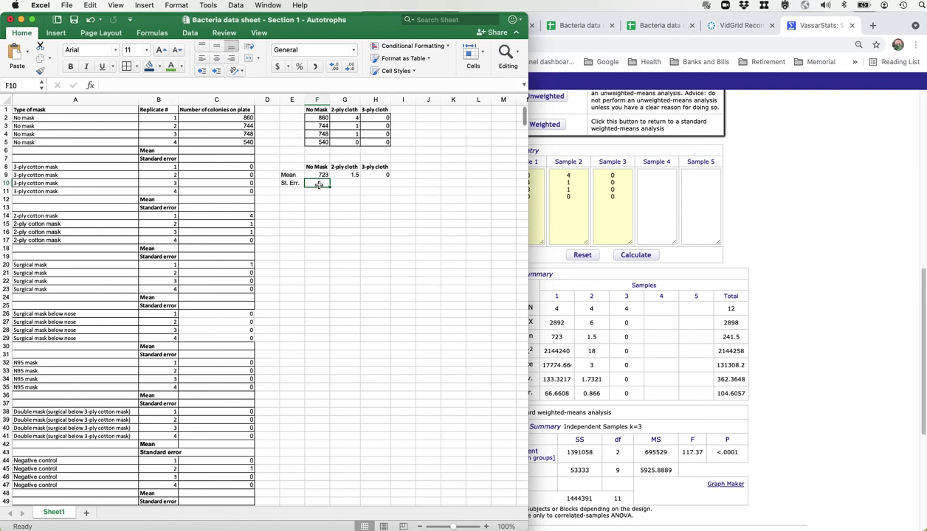
type("66.7")
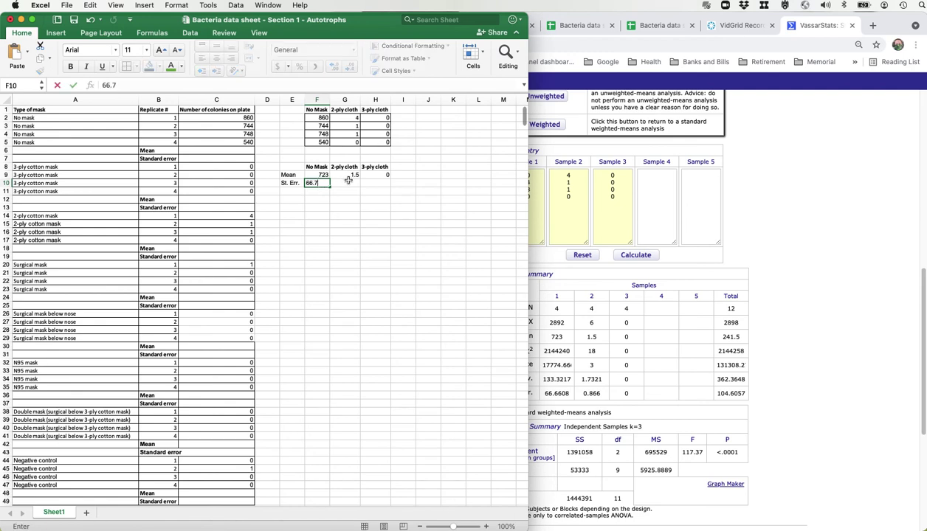
left_click(351, 183)
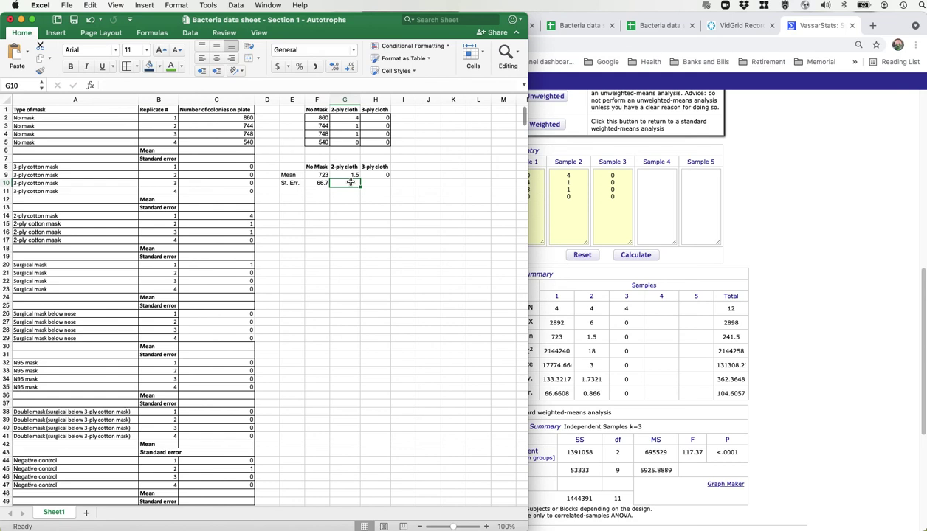
type("0.9")
left_click(374, 181)
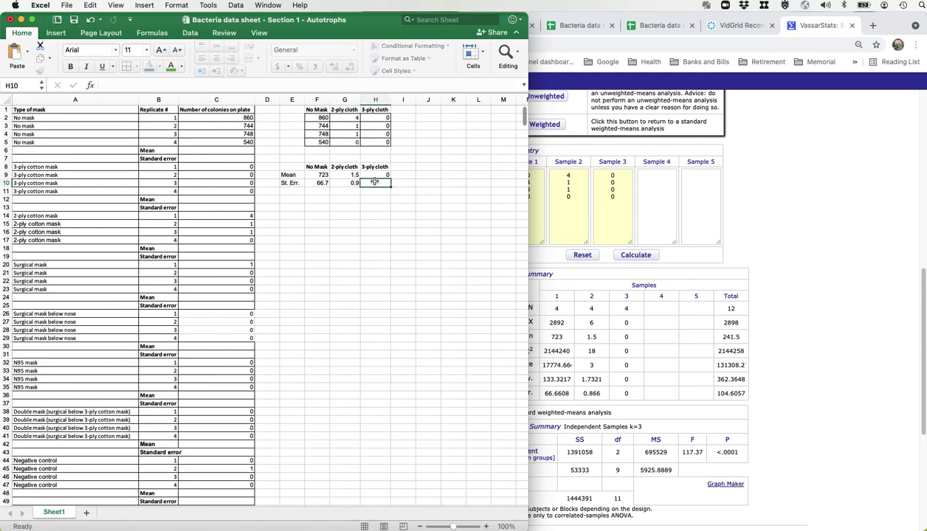
type("0")
key("Return")
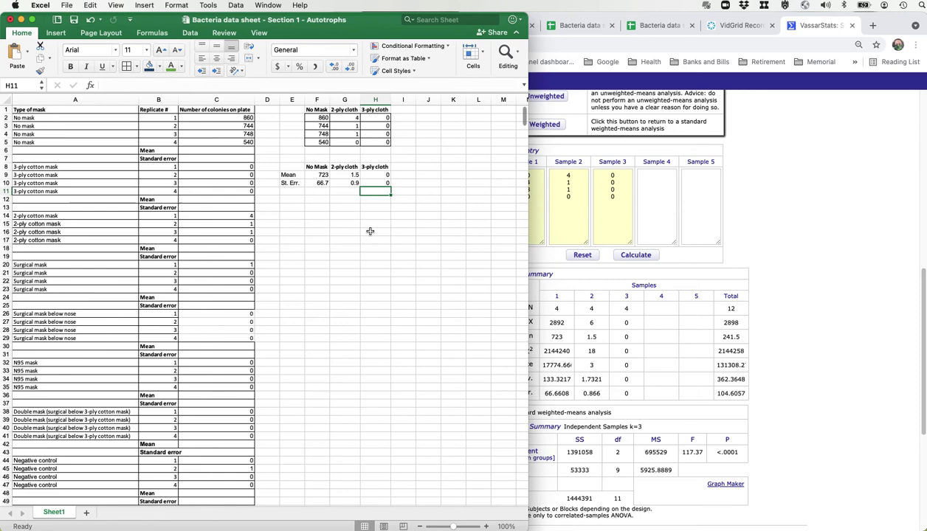
left_click(369, 231)
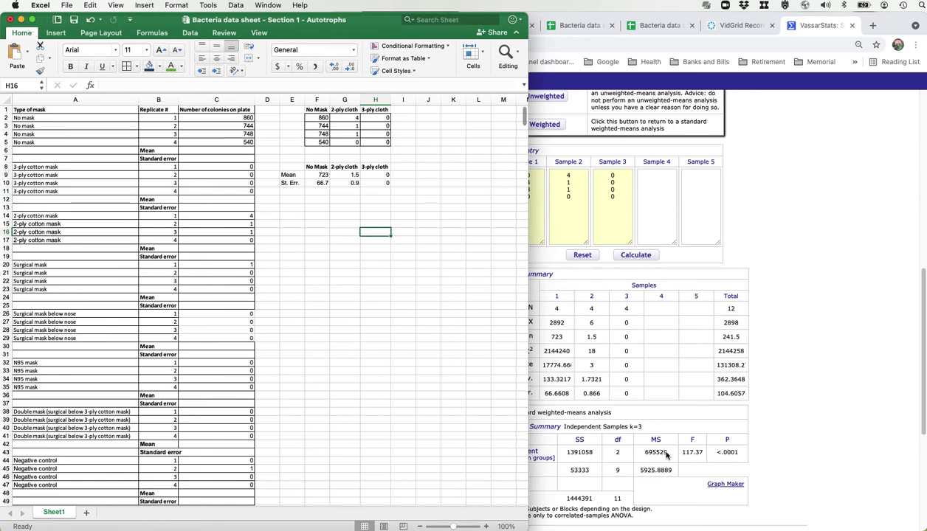
- Check the ANOVA result and enter an F row with value 117.37 in row 13
left_click(698, 454)
scroll(583, 443, "down", 3)
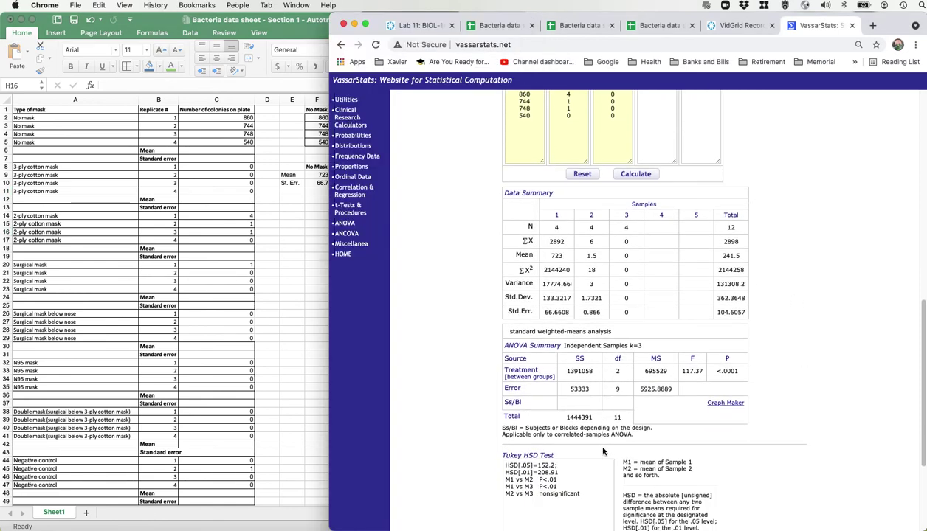
left_click(263, 343)
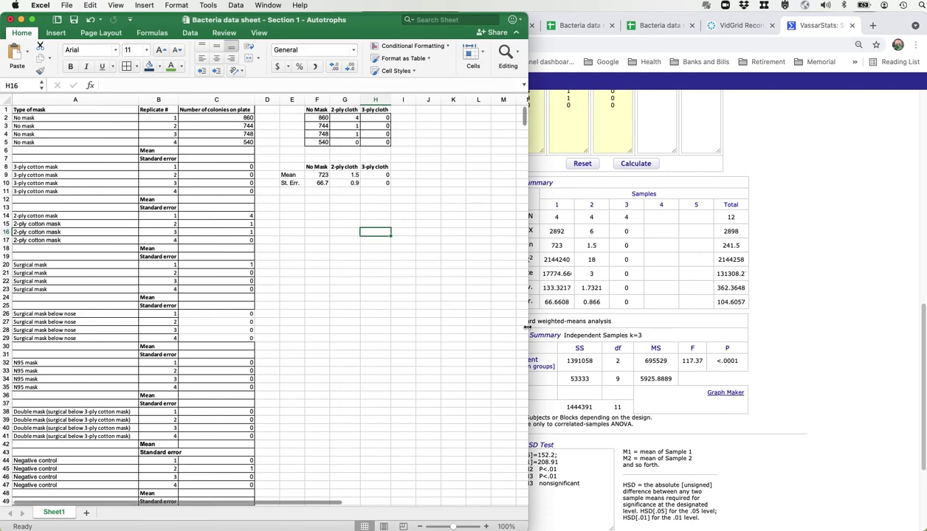
left_click_drag(496, 328, 478, 325)
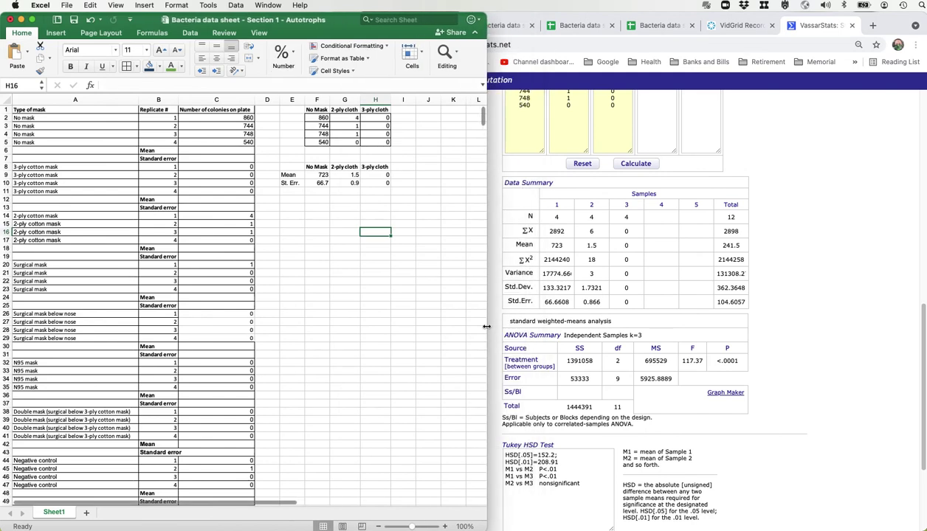
left_click(293, 208)
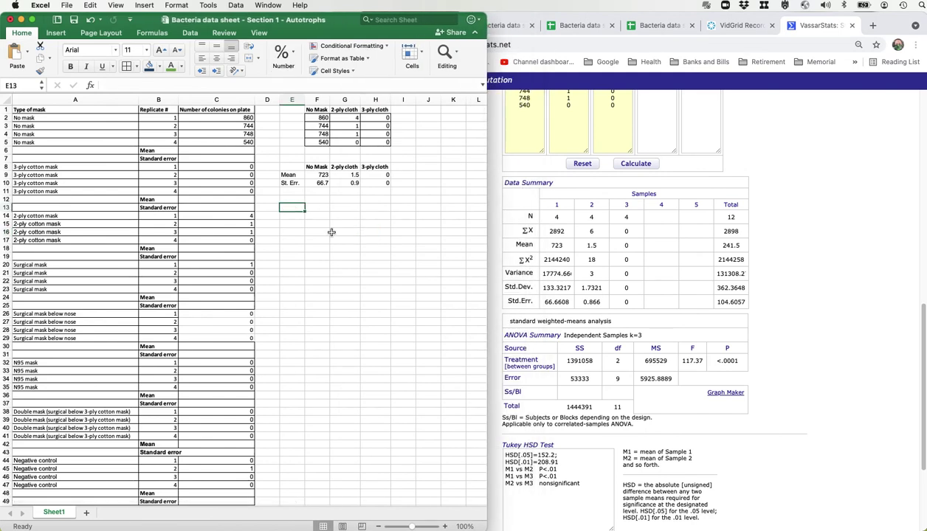
type("F")
key("Tab")
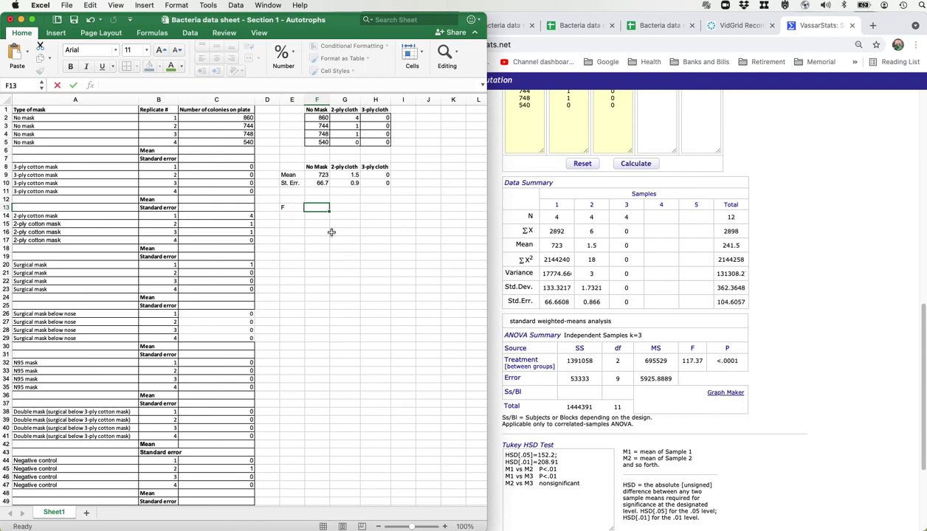
type("11.")
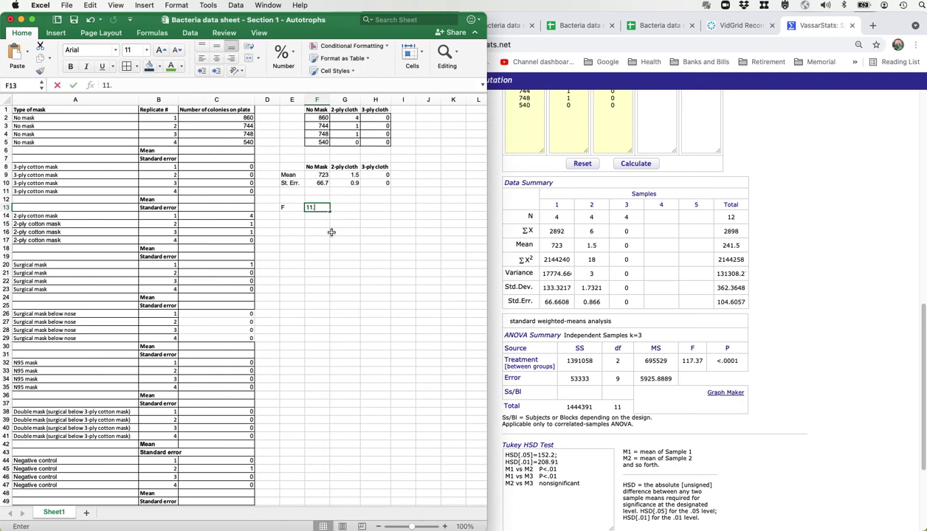
type("7")
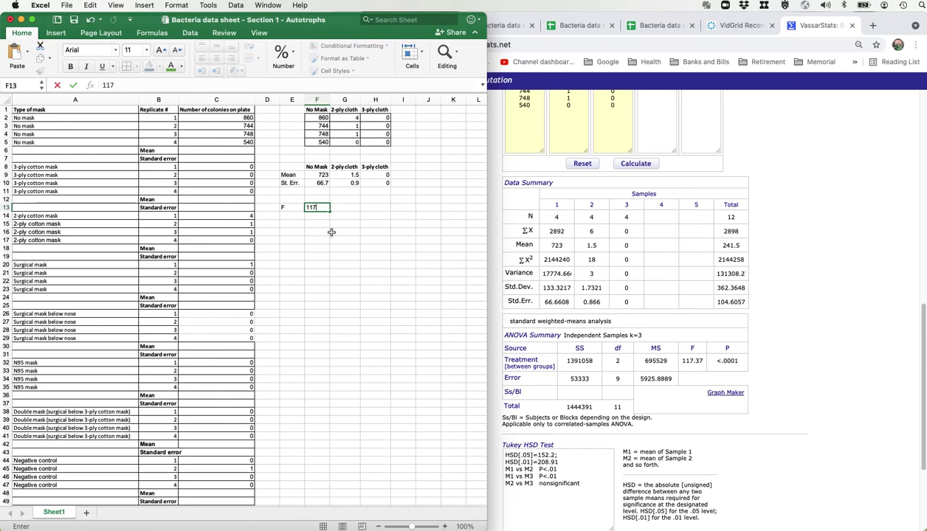
type("37")
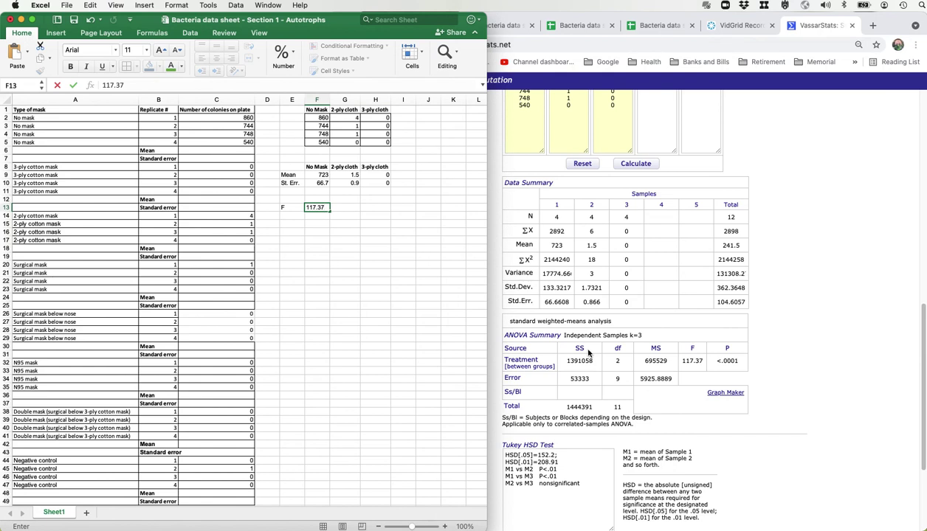
- Enter a df row with value 2,9 in row 14
left_click(296, 216)
type("df")
key("Tab")
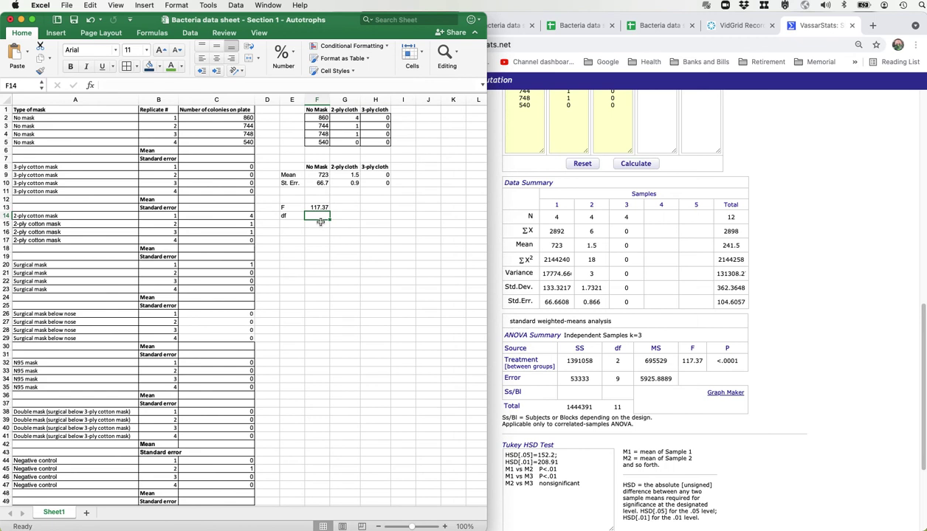
type("2,")
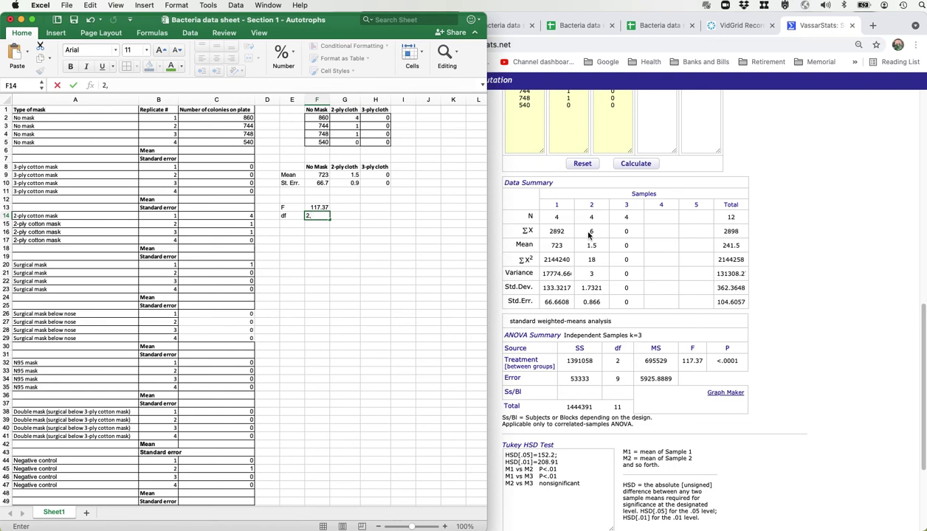
scroll(809, 203, "up", 3)
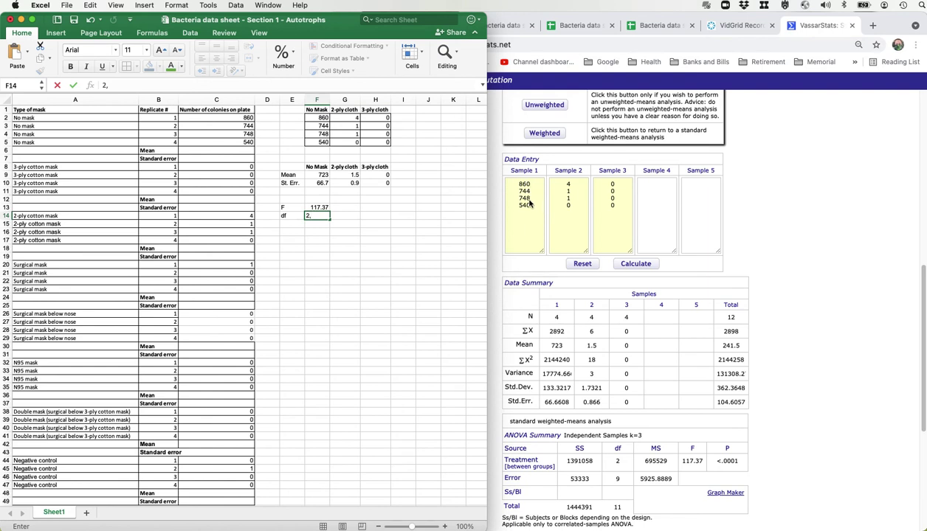
left_click(322, 216)
key("Return")
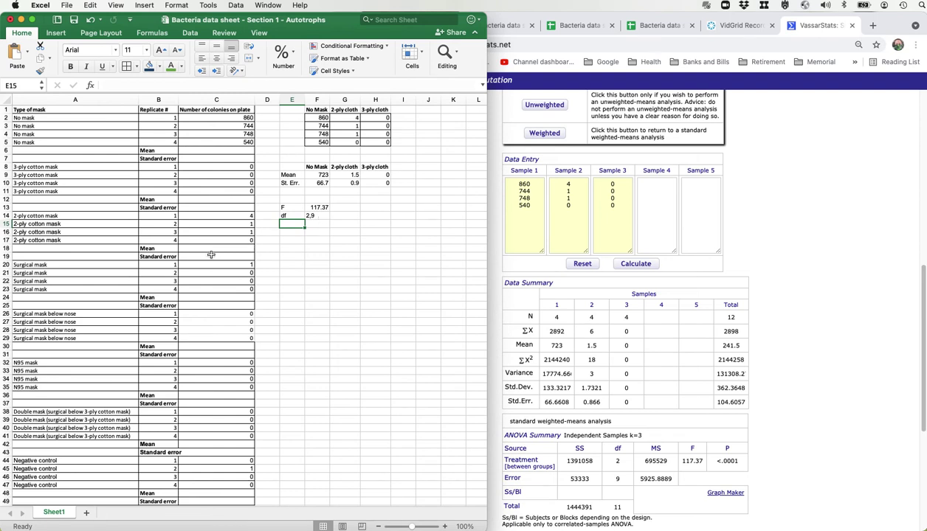
- Check the VassarStats P value, then enter a p row reading <0.0001 in E15:F15
left_click(721, 464)
left_click_drag(717, 461, 739, 462)
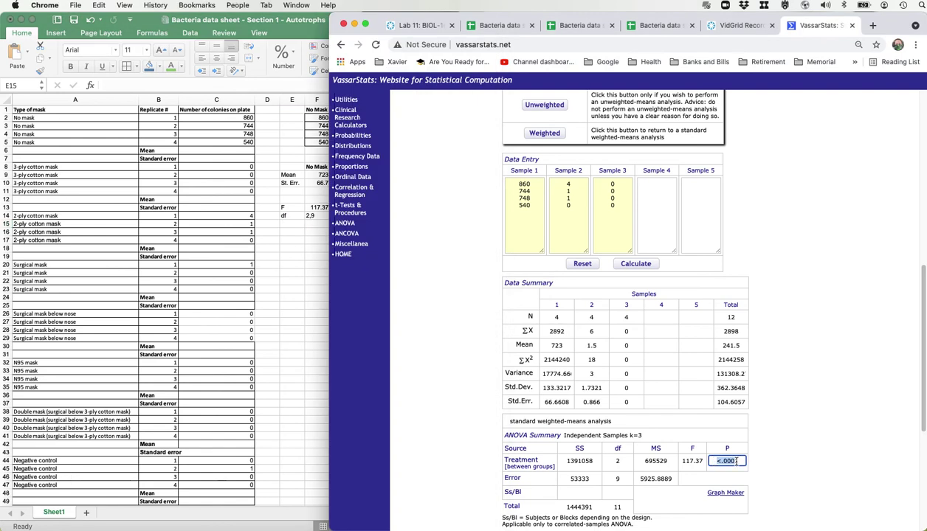
left_click(288, 231)
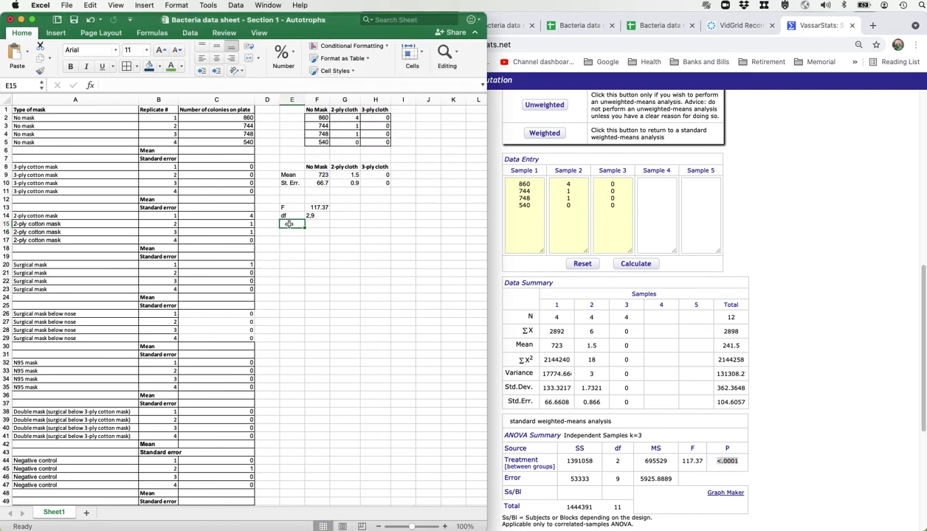
type("p")
key("Tab")
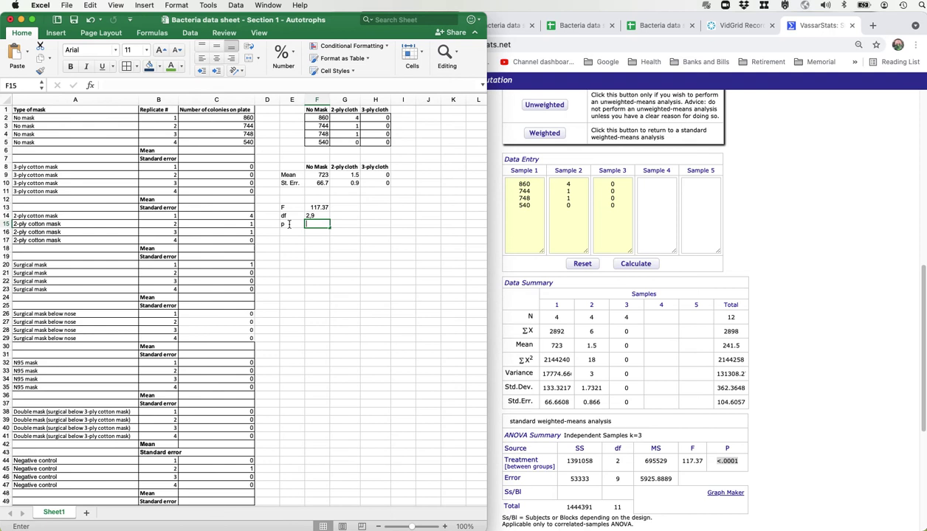
type("<0.000")
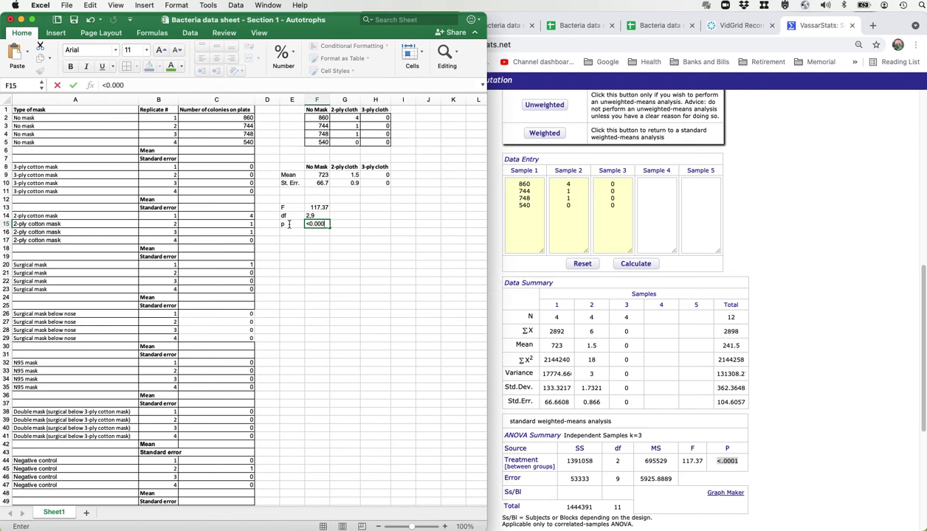
type("1")
key("Return")
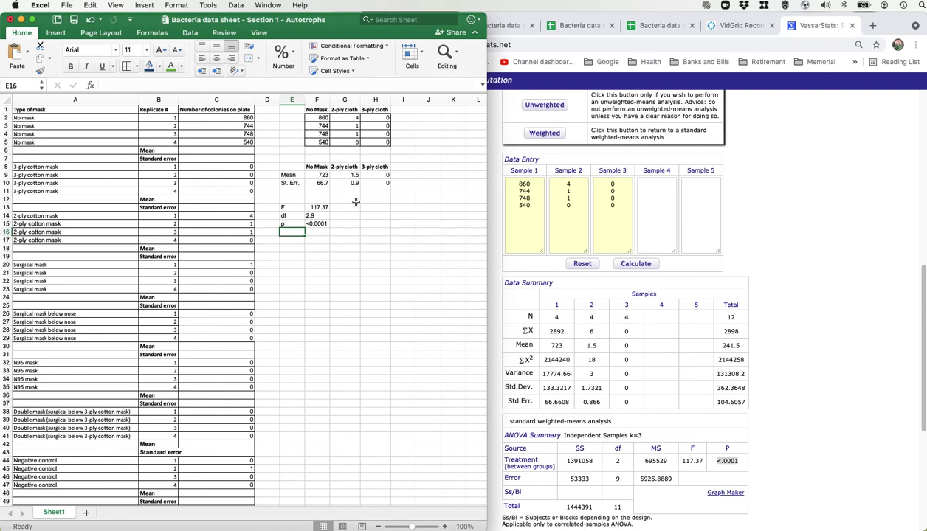
- Scroll the VassarStats results down to the Tukey HSD comparison output
left_click(780, 280)
scroll(780, 280, "down", 3)
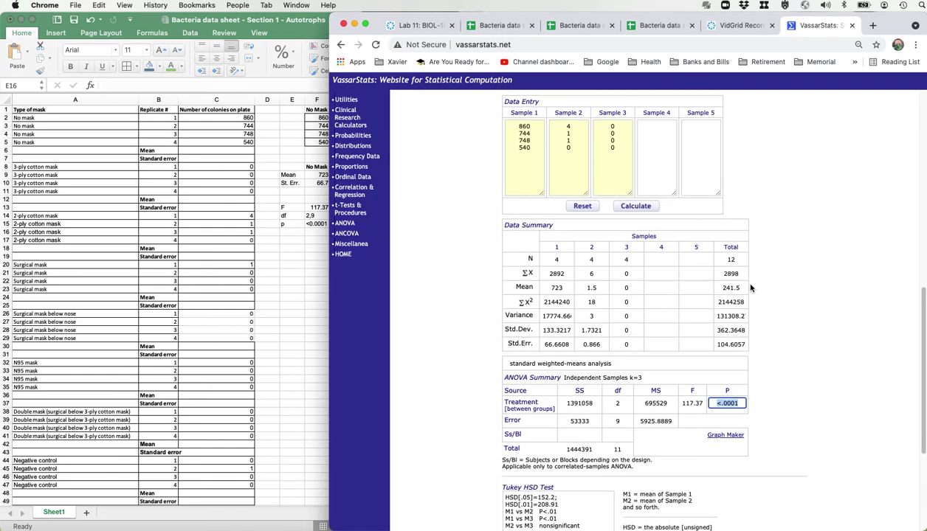
scroll(754, 287, "down", 4)
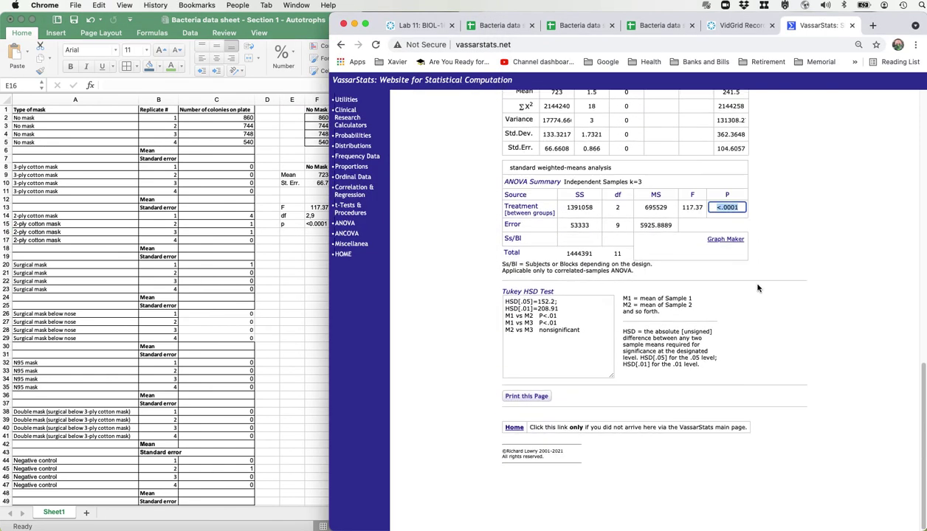
left_click(577, 334)
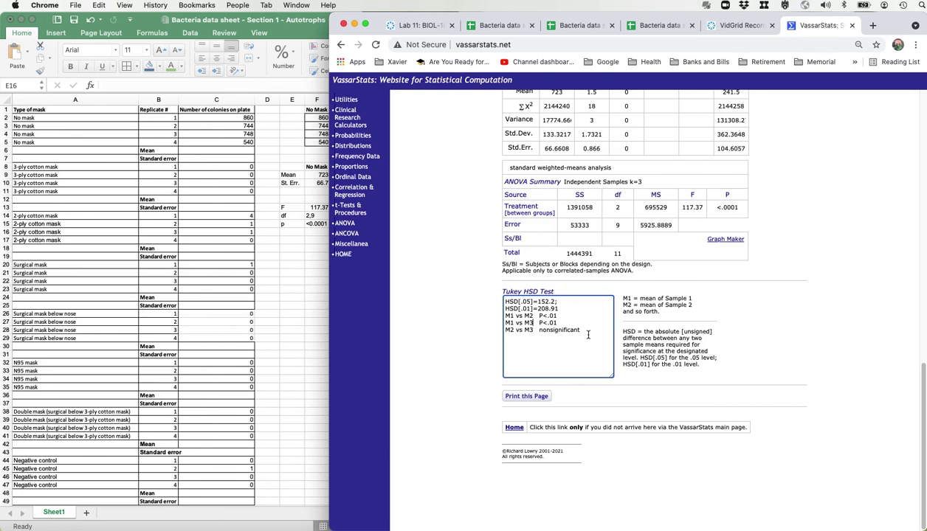
- Back in Excel, select the No Mask/2-ply/3-ply headers and Mean row, E8:H9
left_click(290, 315)
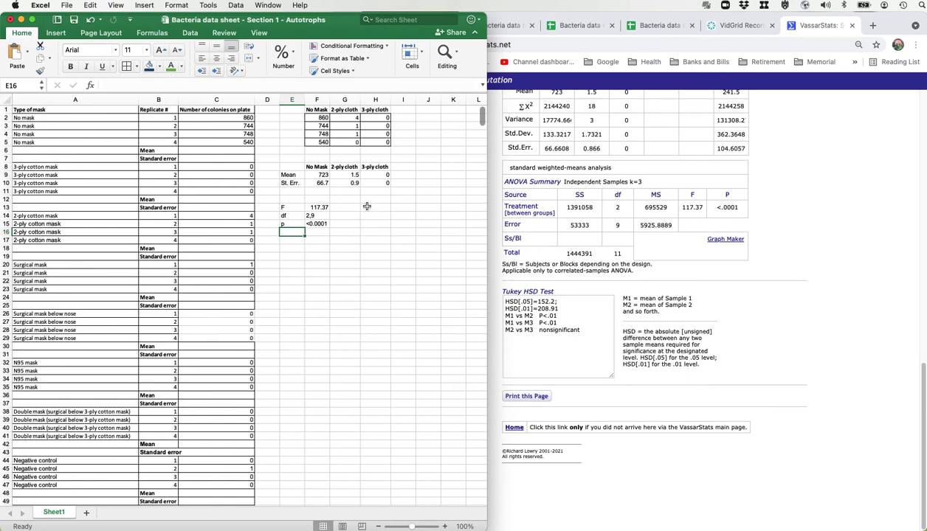
left_click(294, 167)
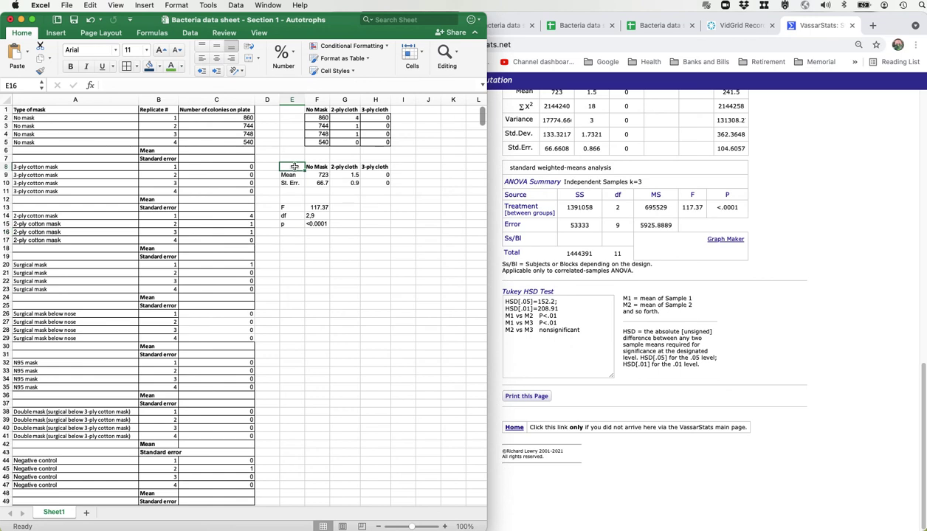
left_click_drag(294, 166, 378, 174)
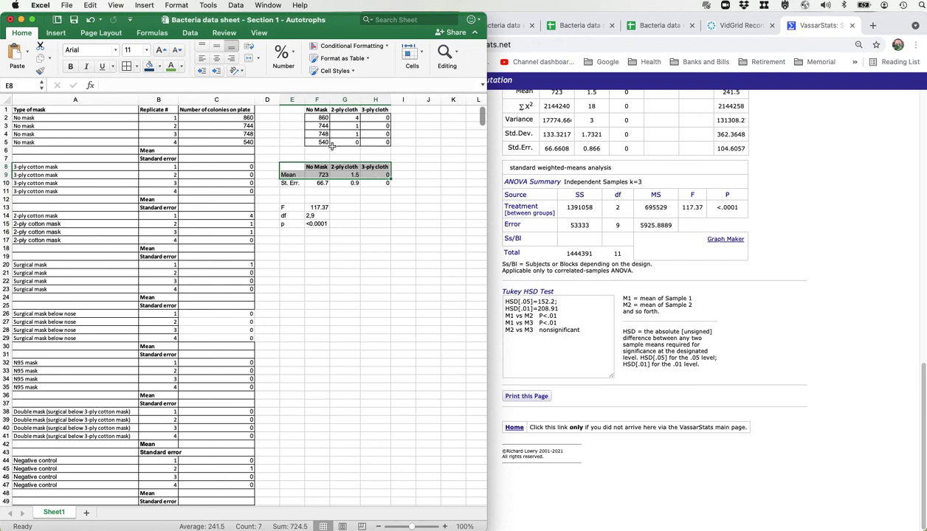
- Insert a 2-D clustered column chart of the means, then move and enlarge it
left_click(55, 33)
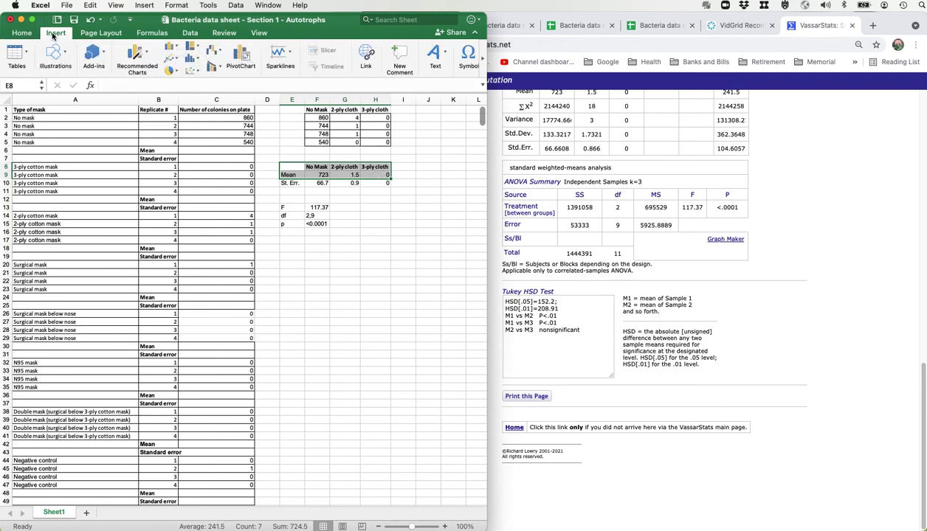
left_click(175, 47)
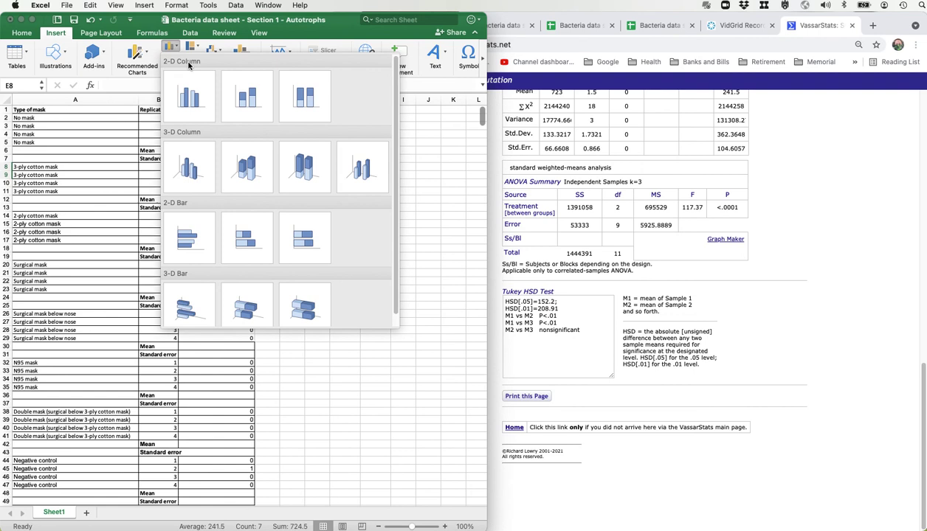
left_click(209, 97)
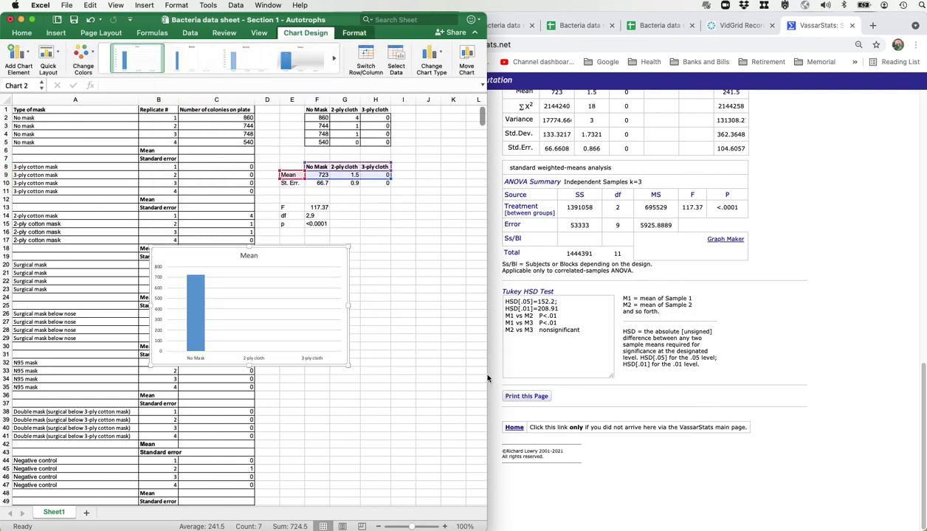
left_click_drag(486, 378, 660, 378)
left_click_drag(311, 255, 430, 238)
left_click_drag(465, 349, 624, 465)
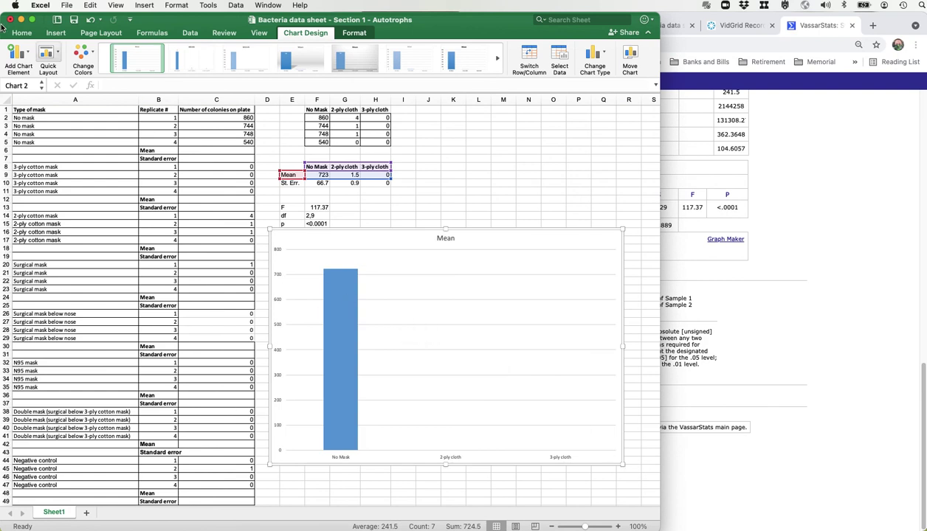
- Add horizontal and vertical axis titles and delete the 'Mean' chart title
left_click(30, 54)
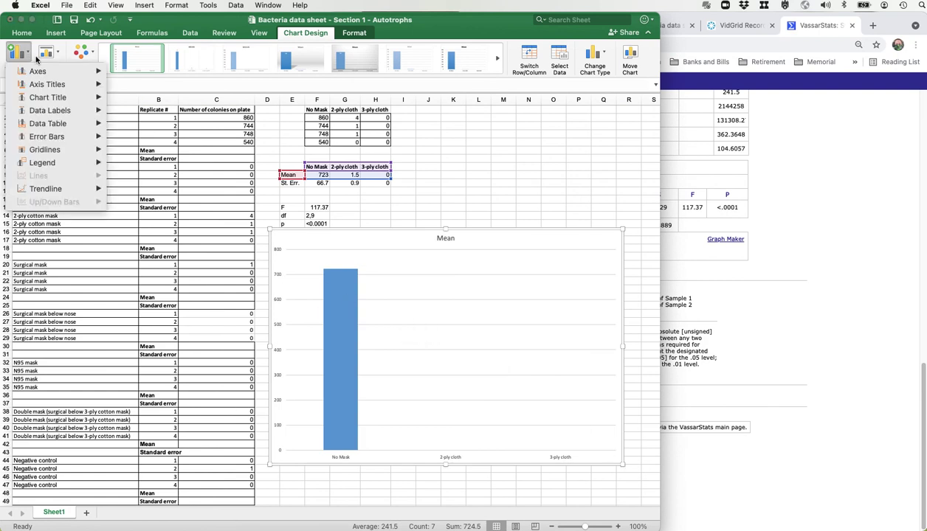
mouse_move(48, 85)
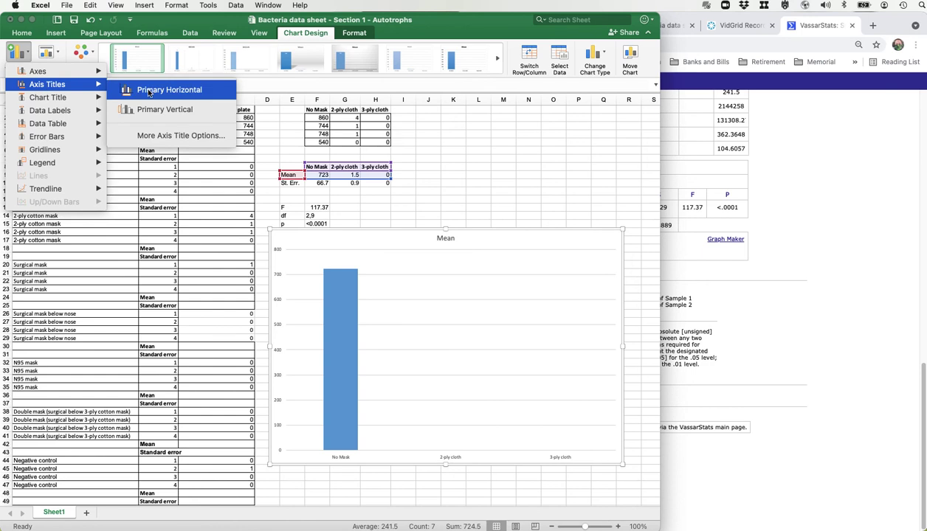
left_click(148, 90)
left_click(28, 55)
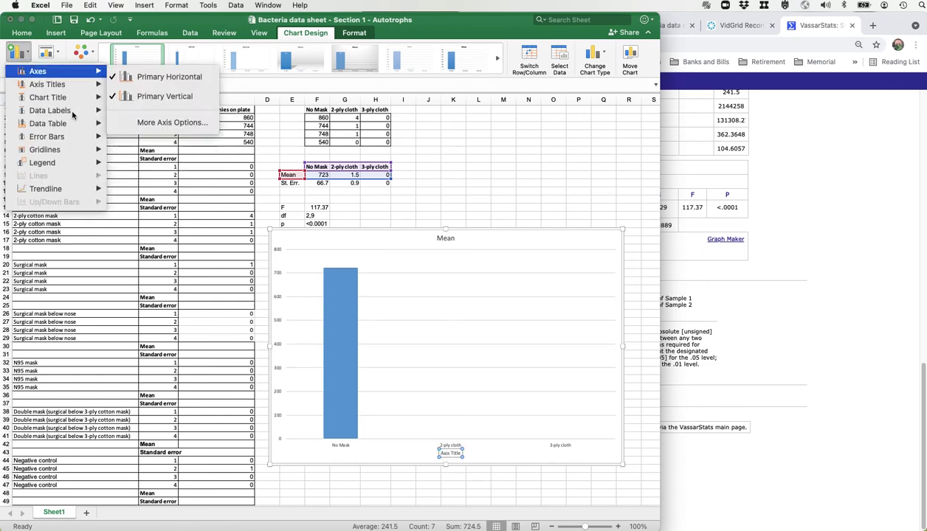
mouse_move(67, 84)
left_click(130, 112)
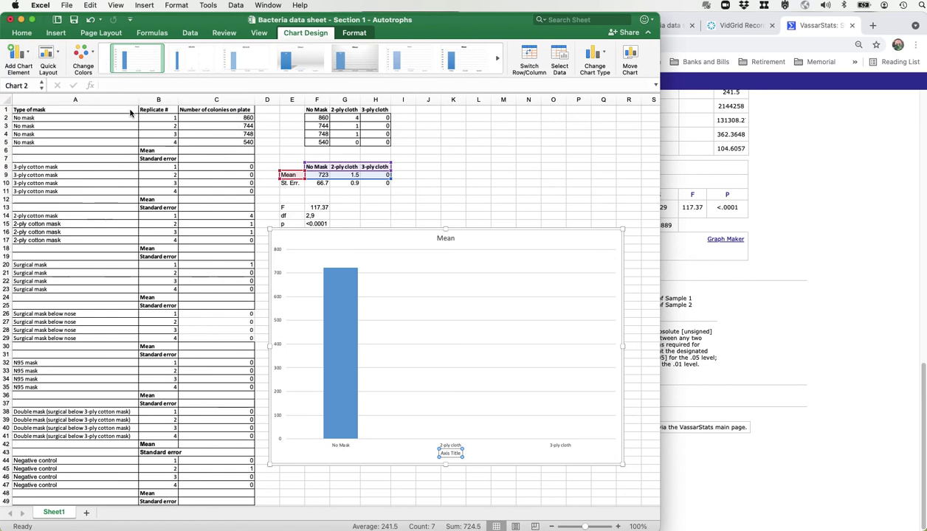
left_click(439, 238)
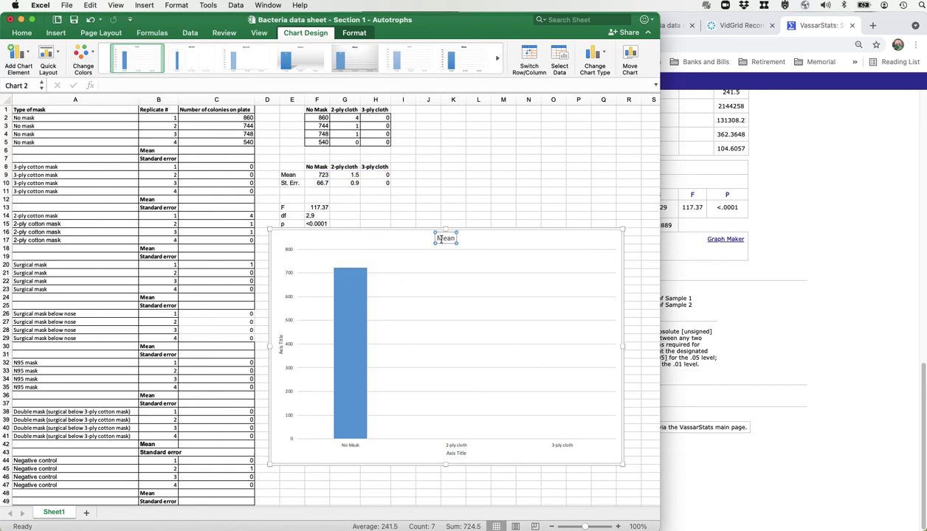
key("Delete")
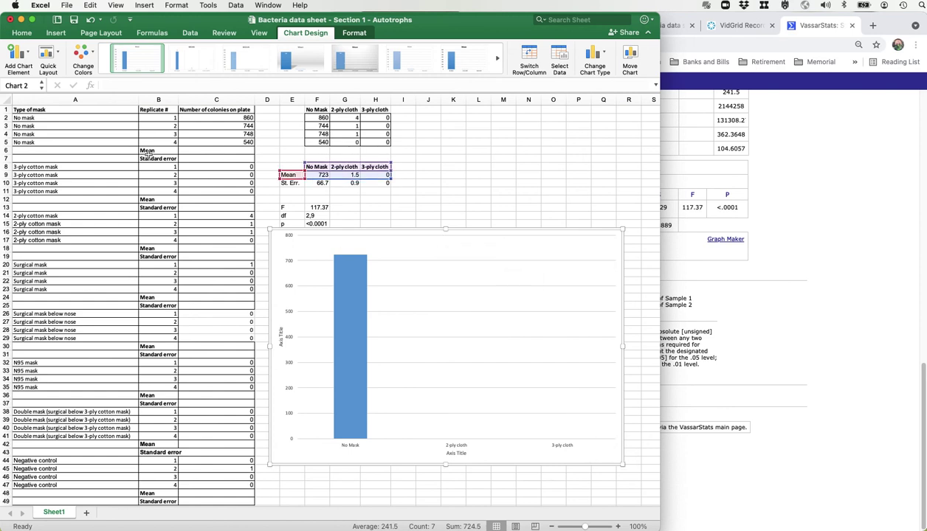
- Set the chart text to 18 pt and title the vertical axis 'Mean Bacterial Colonies'
left_click(22, 33)
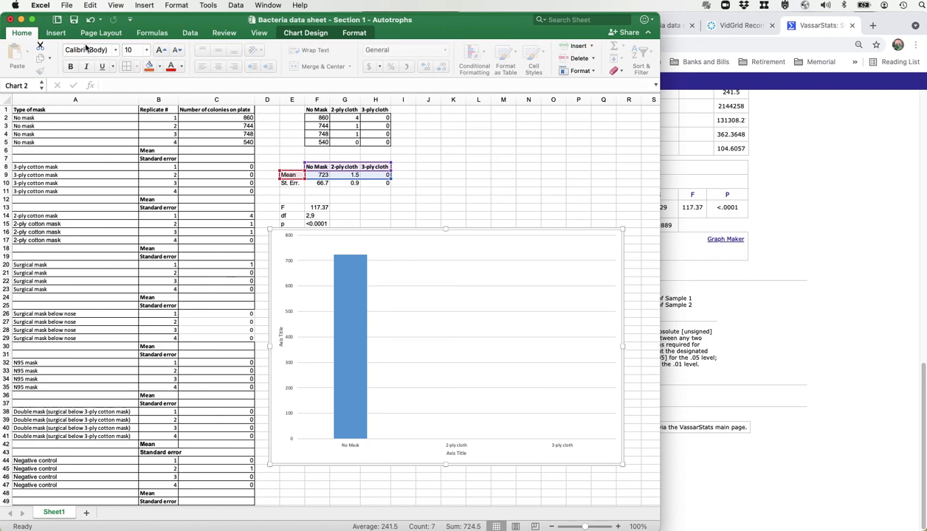
left_click(148, 51)
left_click(140, 155)
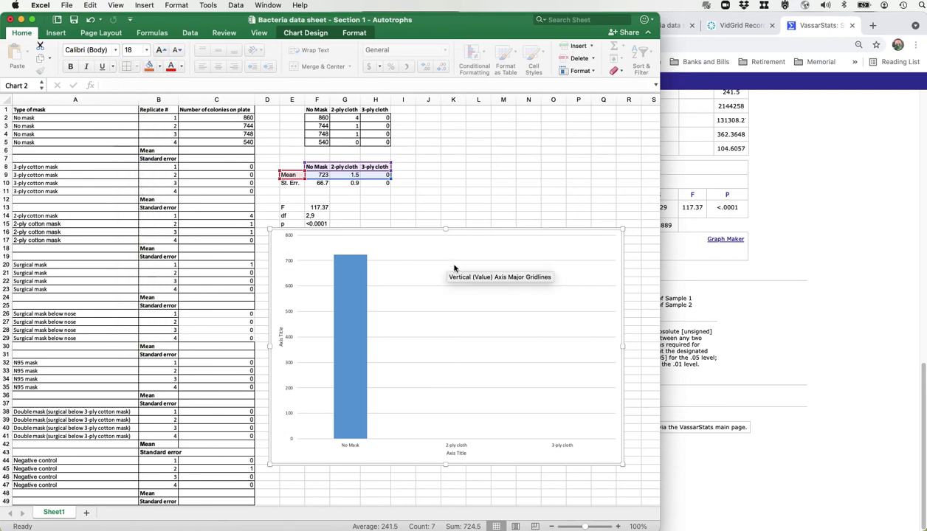
left_click(283, 330)
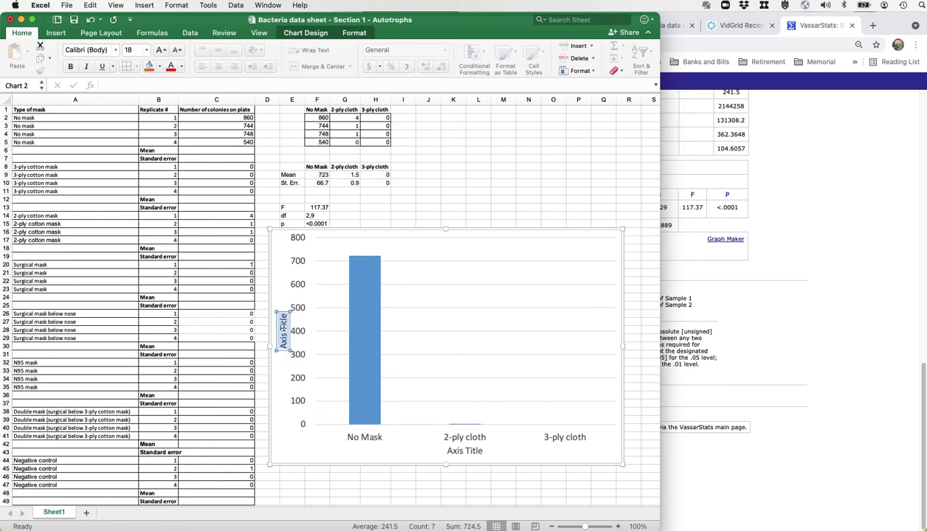
left_click(284, 330)
type("Mean Bacterial Colon")
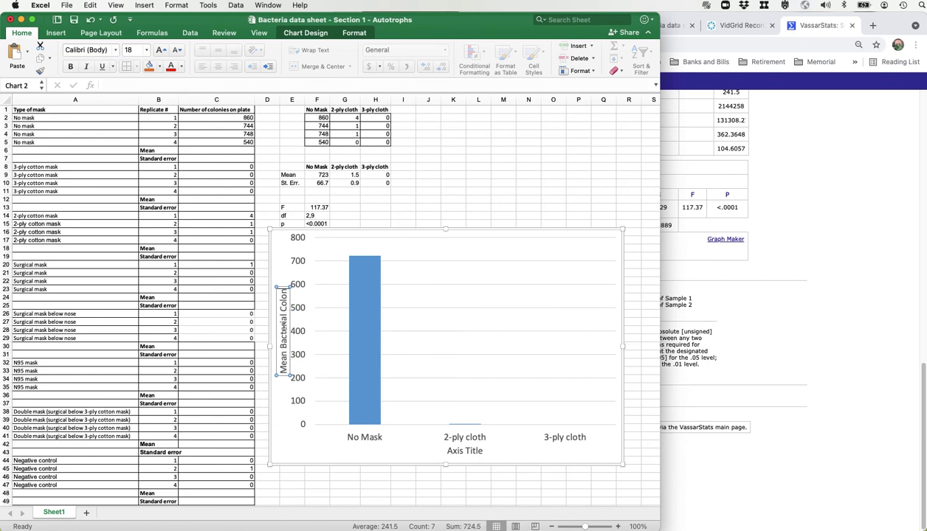
type("y")
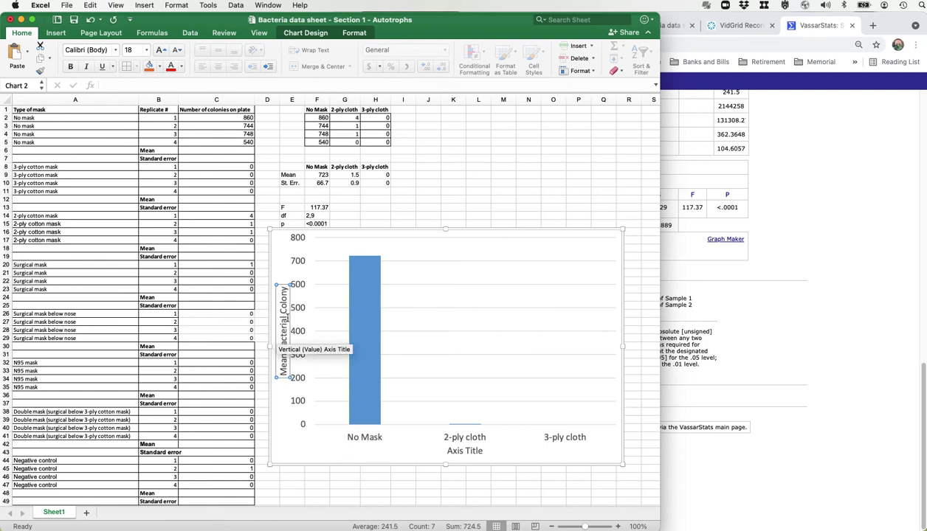
key("BackSpace")
type("ies")
- Title the horizontal axis 'Type of face covering' and close the Format Axis Title pane
left_click(462, 452)
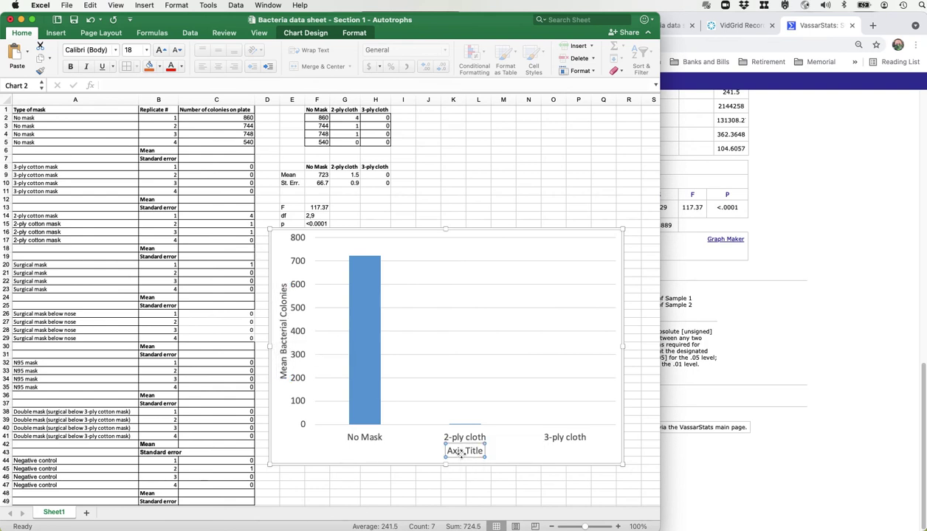
double_click(459, 451)
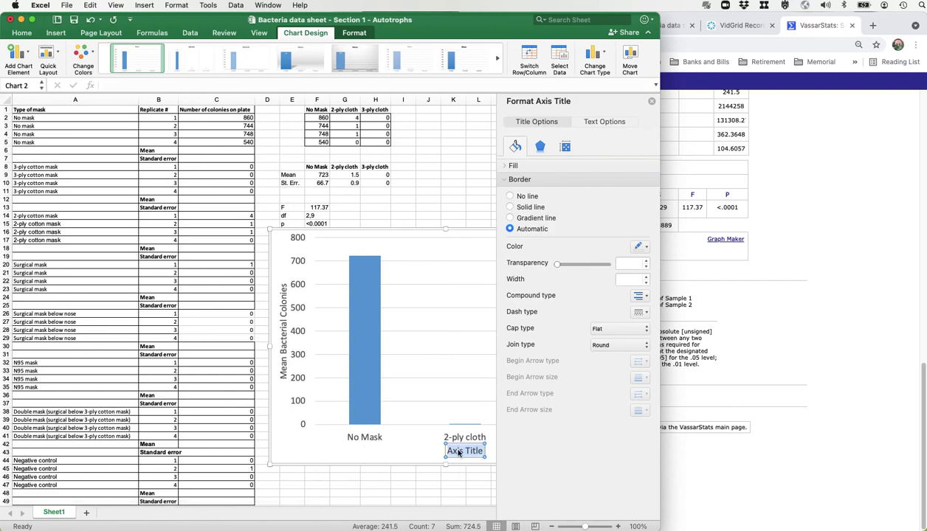
type("Type of")
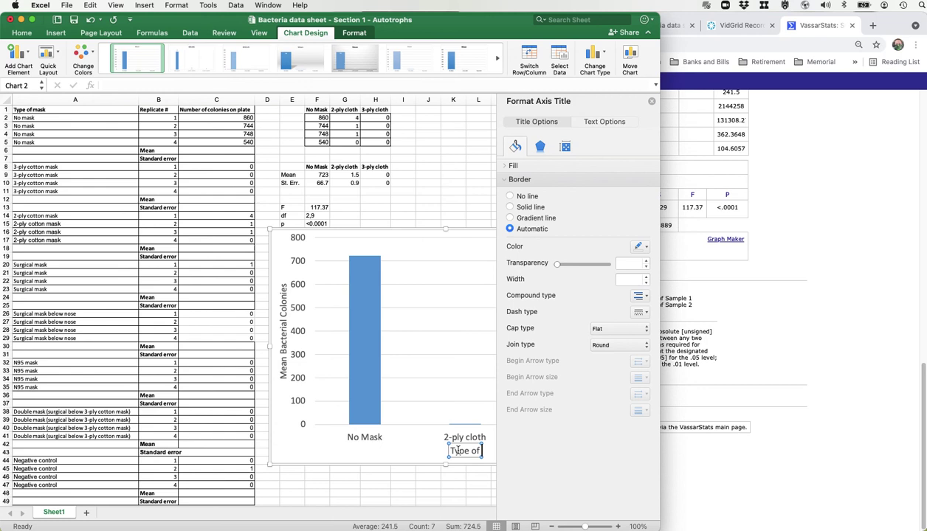
type(" face covering")
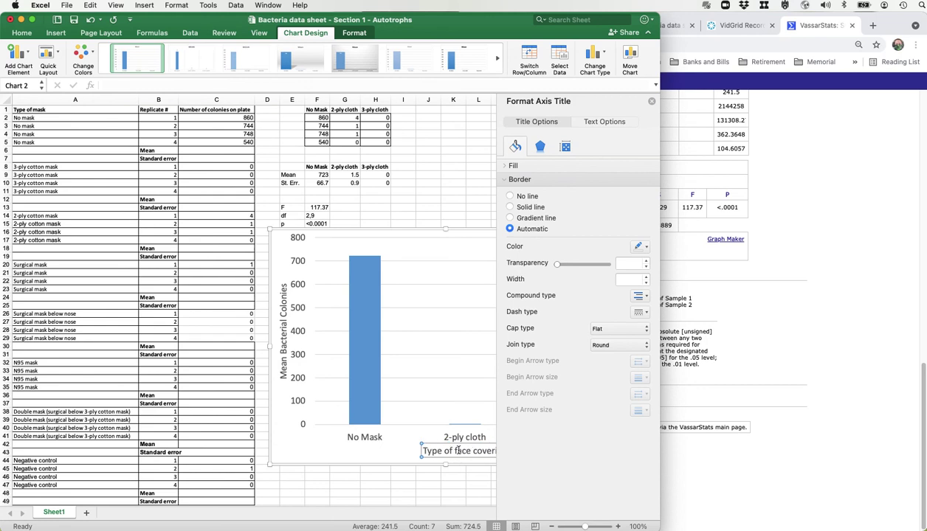
left_click(651, 101)
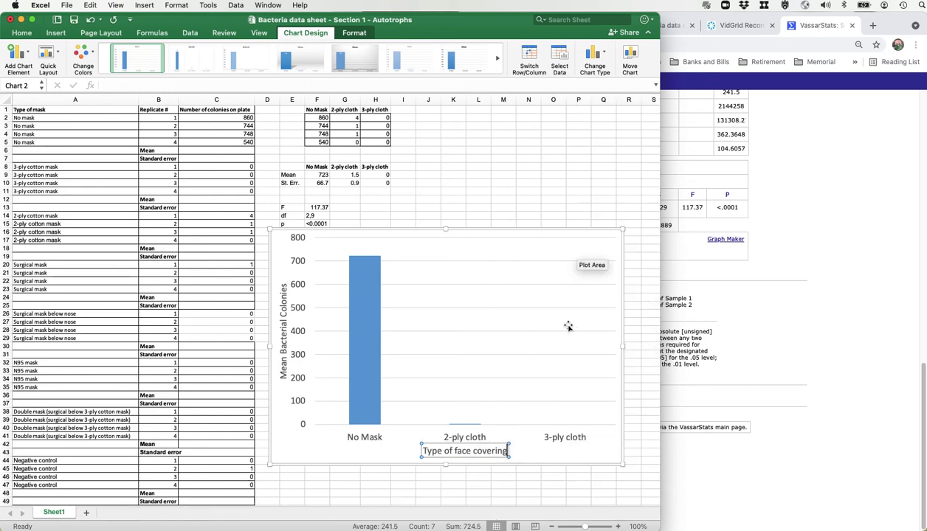
left_click(320, 446)
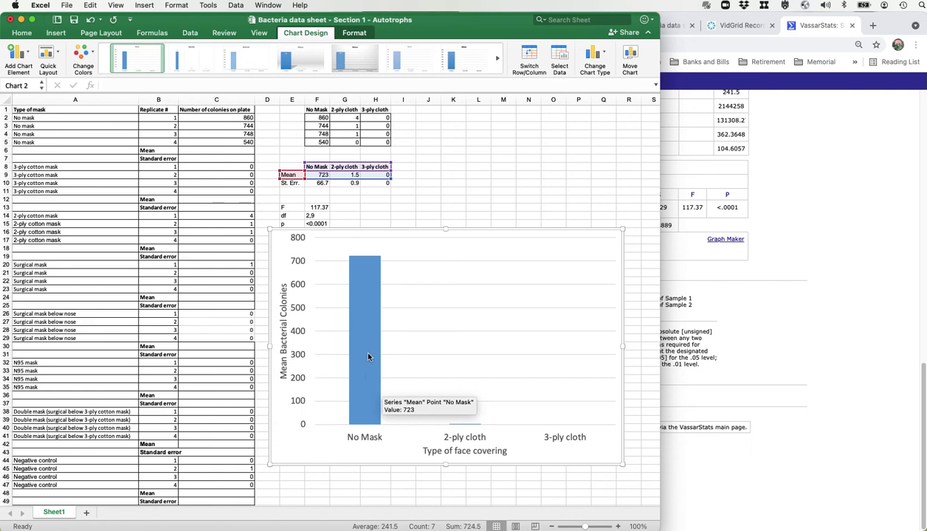
- Add error bars to the column series and show their vertical error bar settings
left_click(369, 357)
right_click(374, 355)
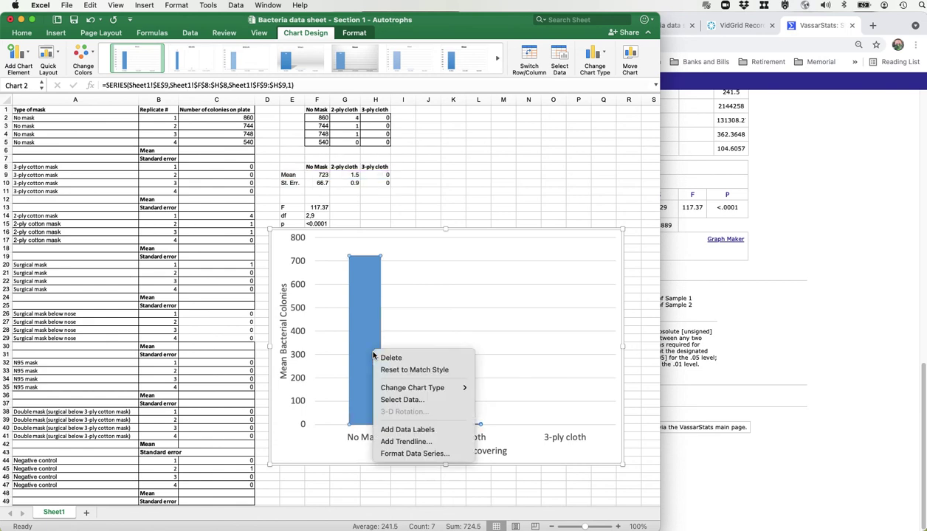
left_click(340, 281)
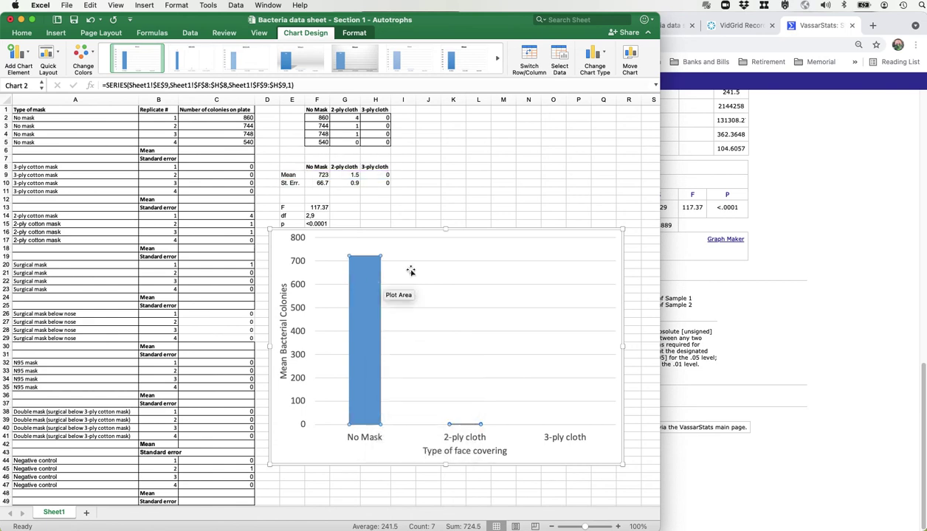
left_click(360, 280)
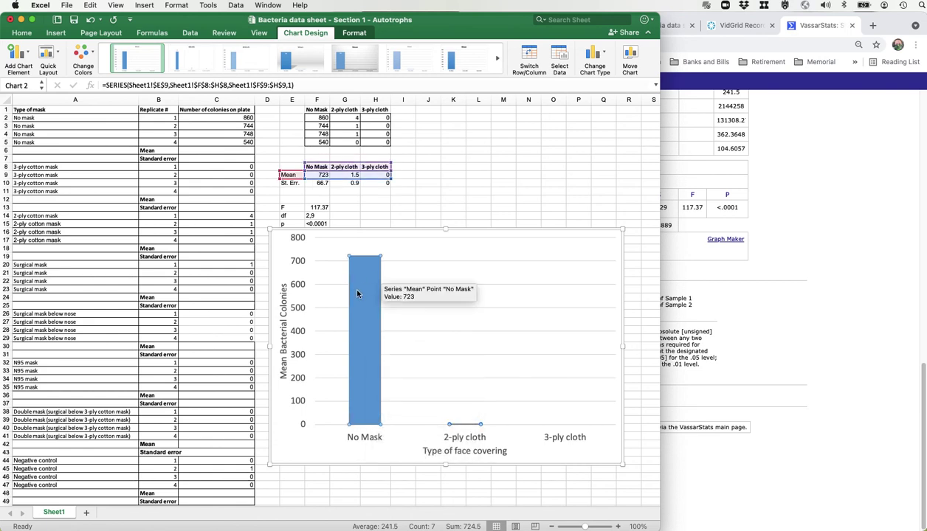
left_click(28, 55)
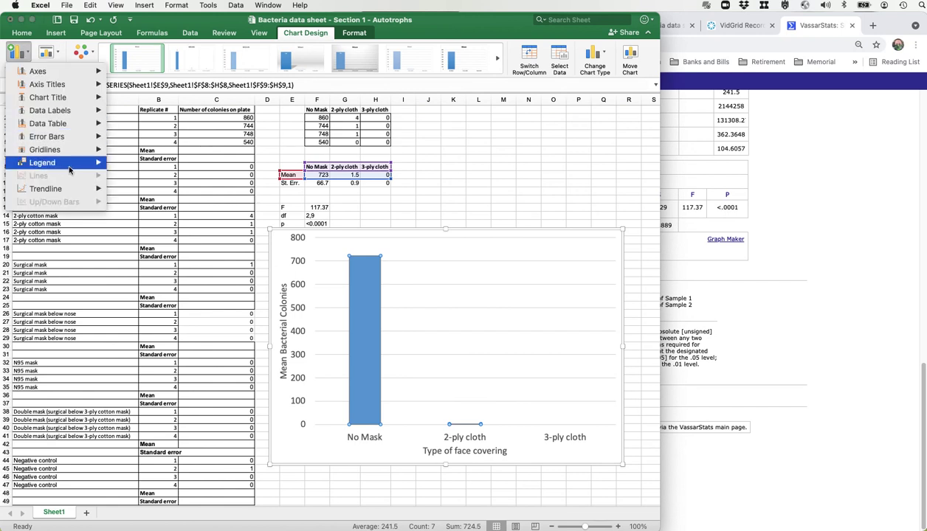
mouse_move(70, 137)
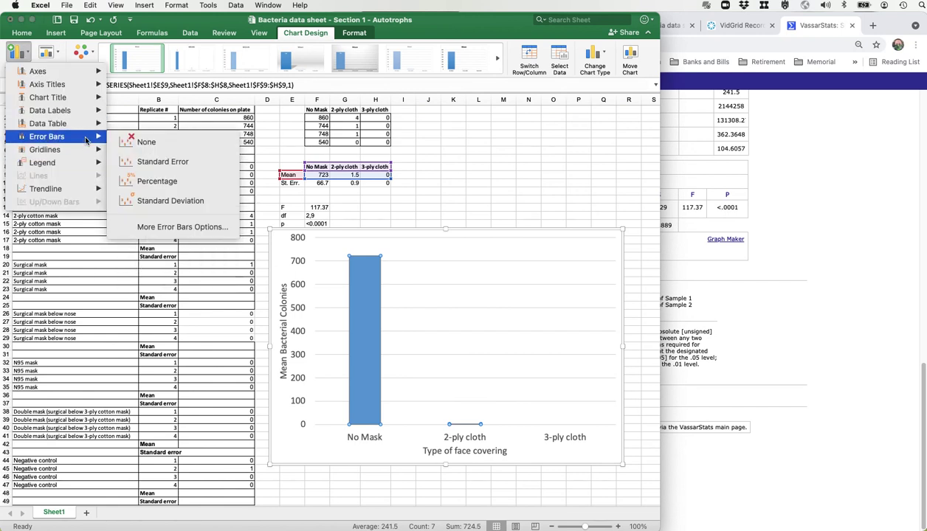
left_click(196, 227)
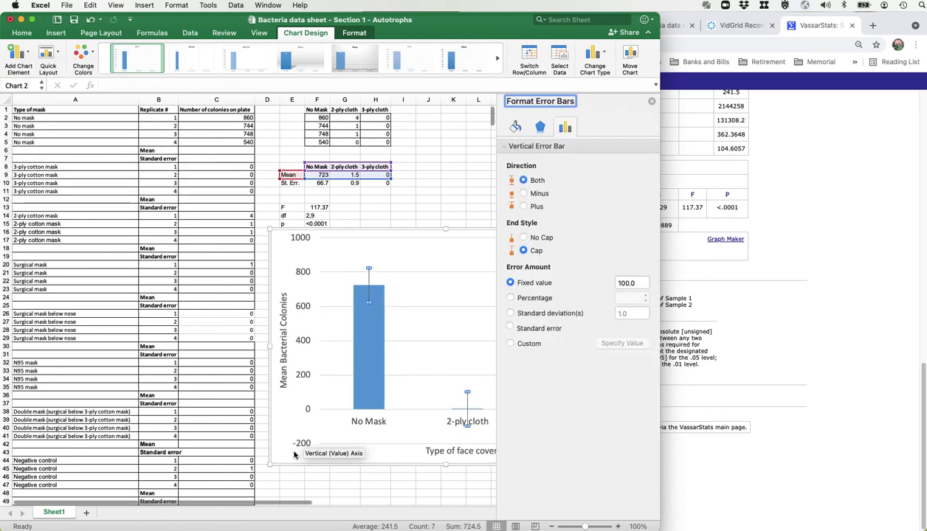
scroll(310, 457, "right", 10)
scroll(315, 450, "left", 5)
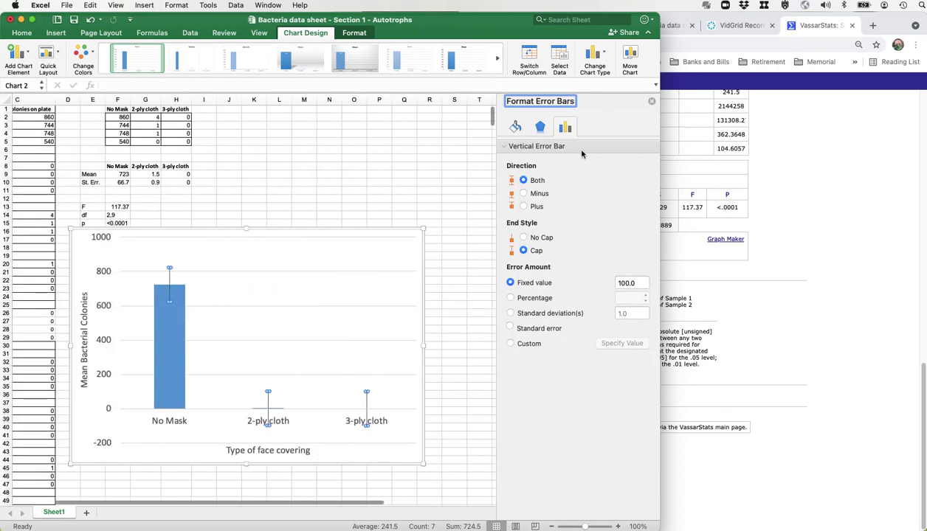
left_click(567, 148)
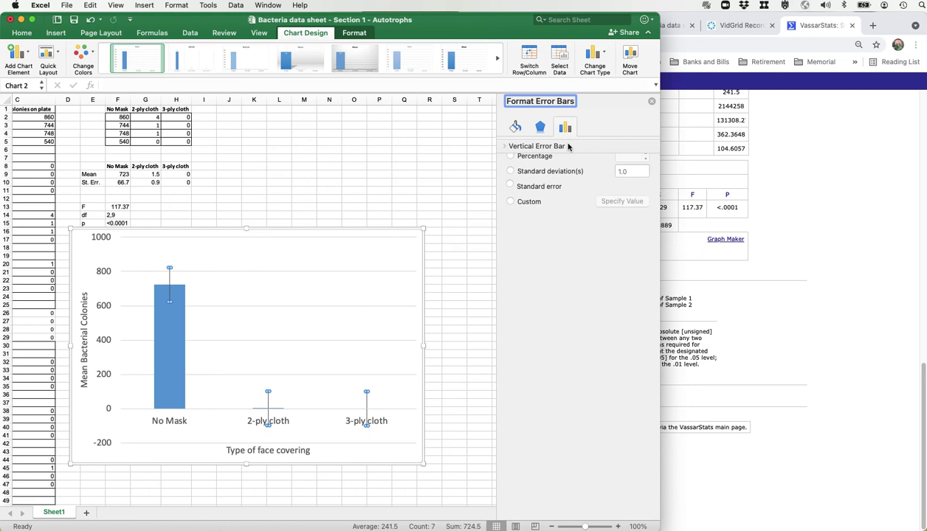
left_click(505, 147)
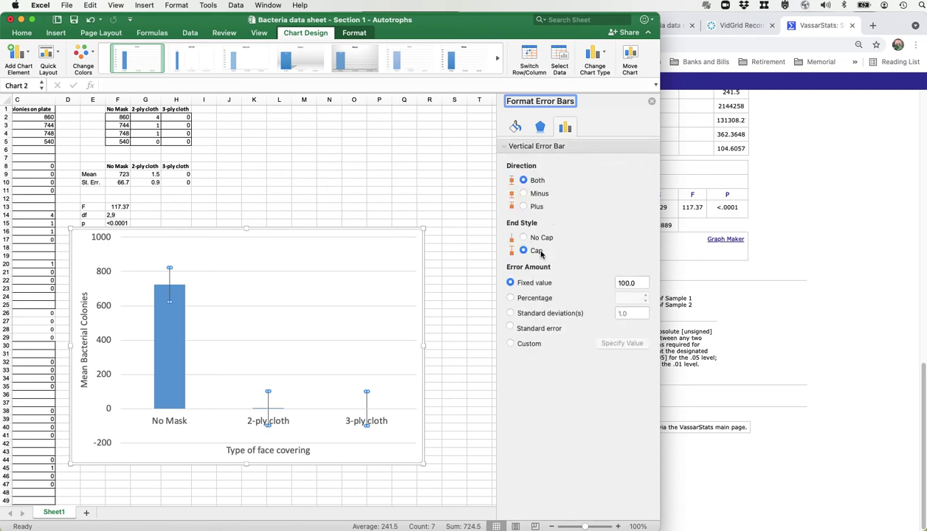
- Use custom error values =Sheet1!$F$10:$H$10 for both positive and negative error
left_click(511, 344)
left_click(618, 343)
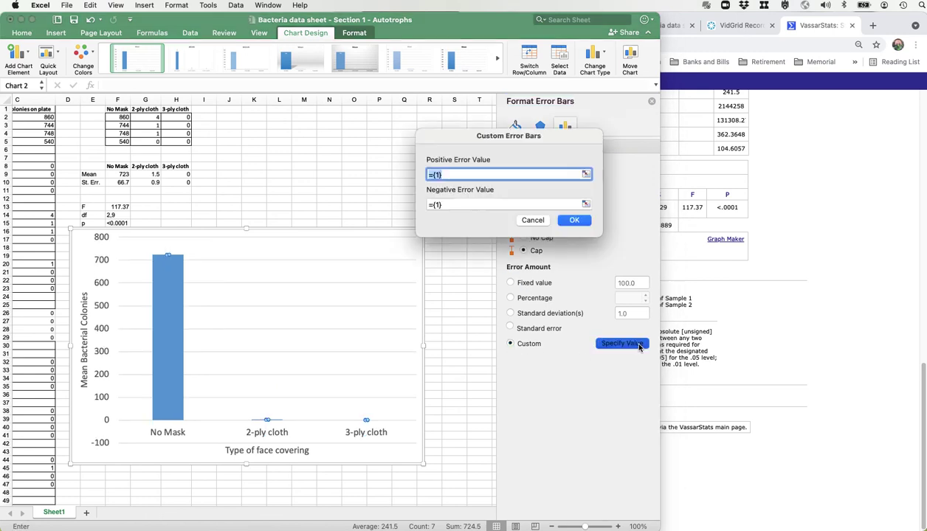
left_click_drag(120, 182, 183, 183)
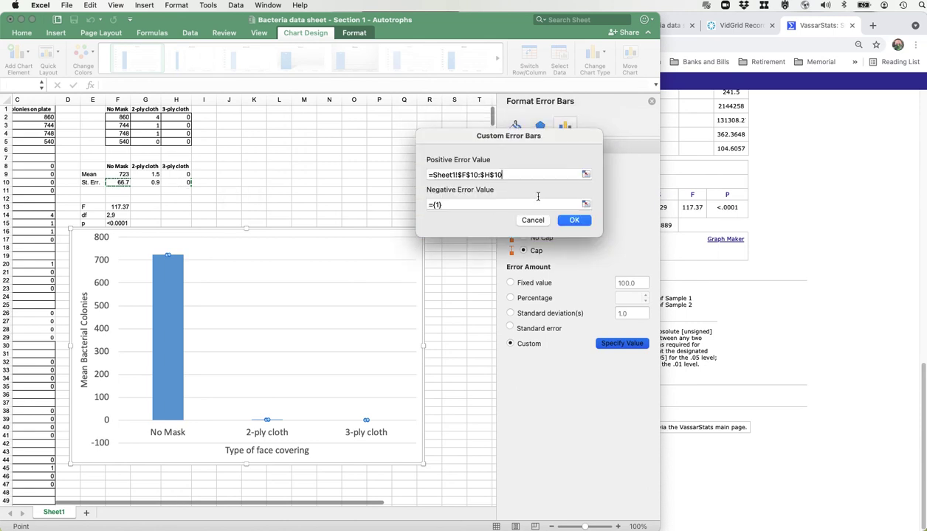
left_click_drag(504, 175, 397, 167)
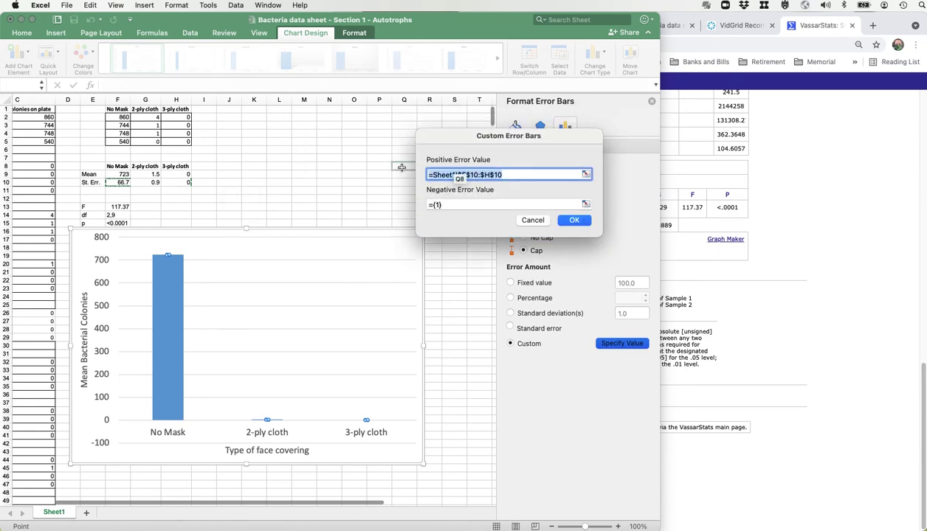
key("ctrl+c")
key("Tab")
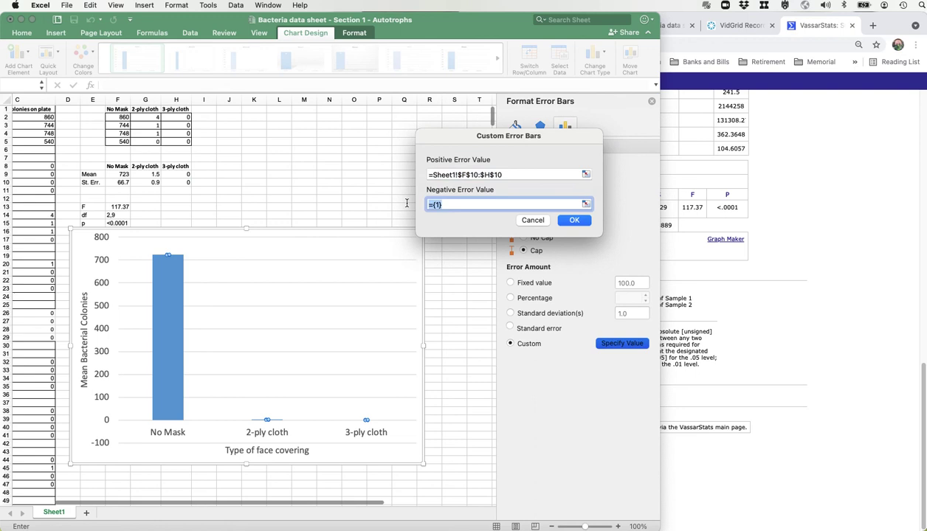
key("ctrl+v")
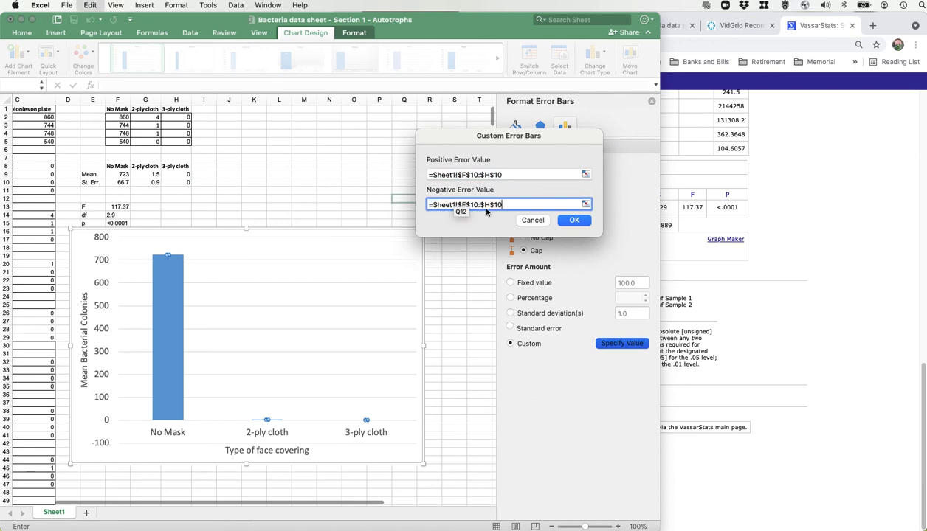
left_click(568, 218)
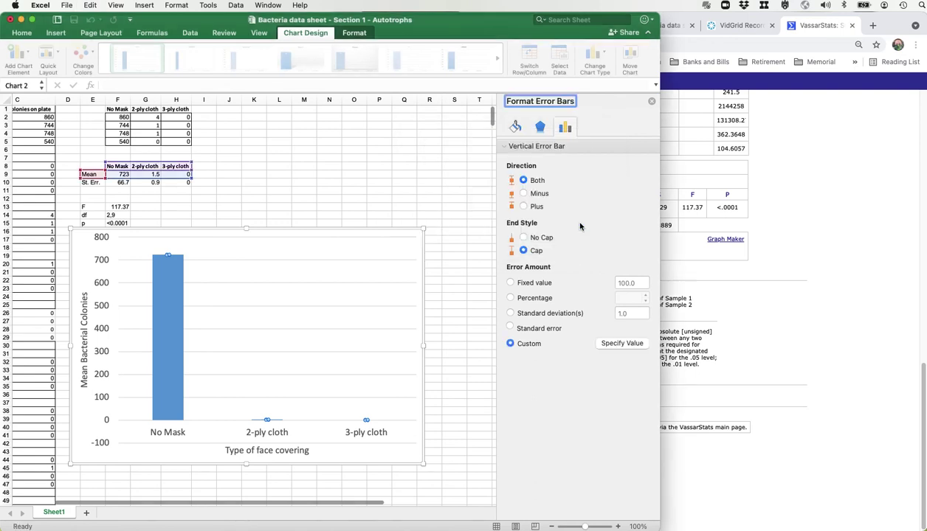
- Nudge the chart slightly down on the sheet and bring up the Insert ribbon
left_click(359, 278)
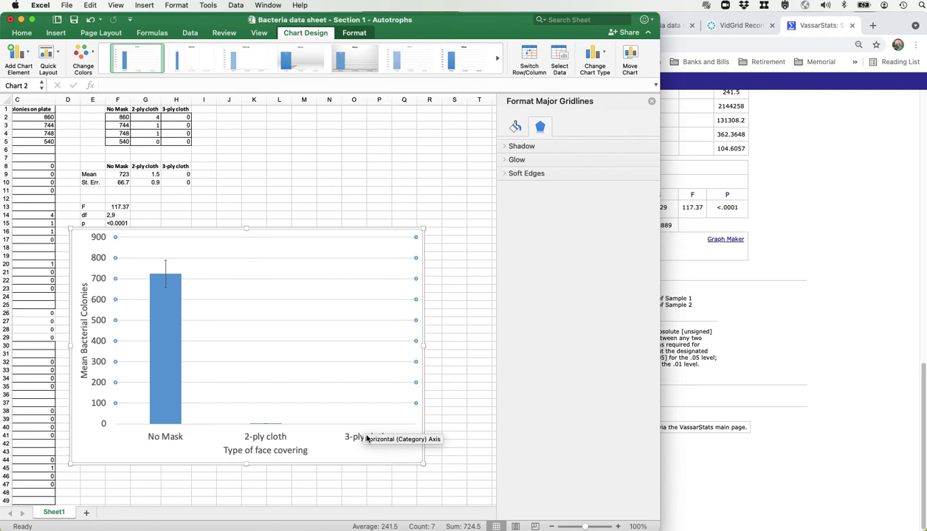
left_click(150, 458)
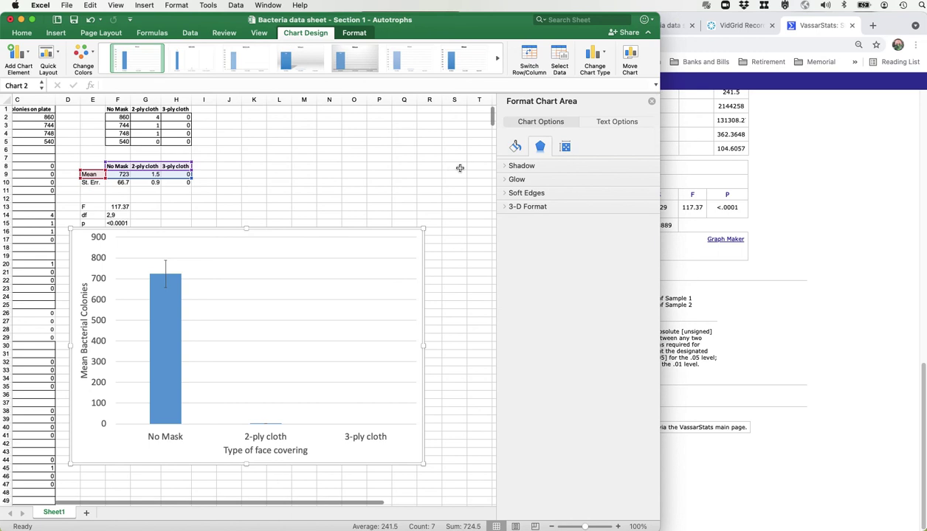
left_click(752, 322)
left_click(221, 279)
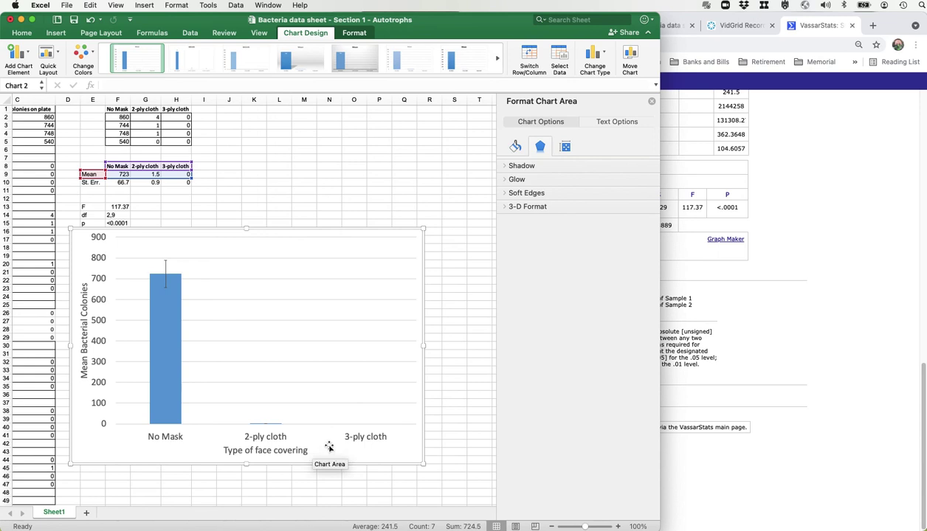
left_click_drag(107, 446, 107, 457)
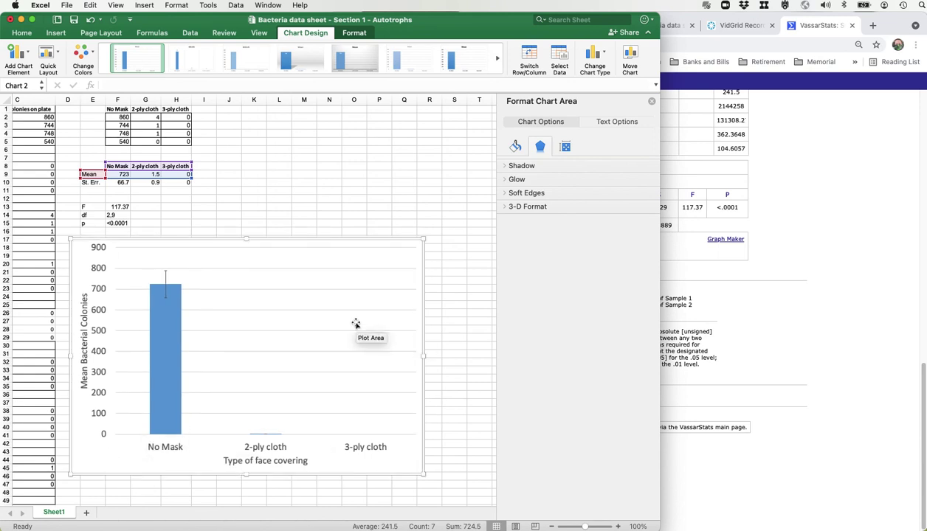
left_click(22, 33)
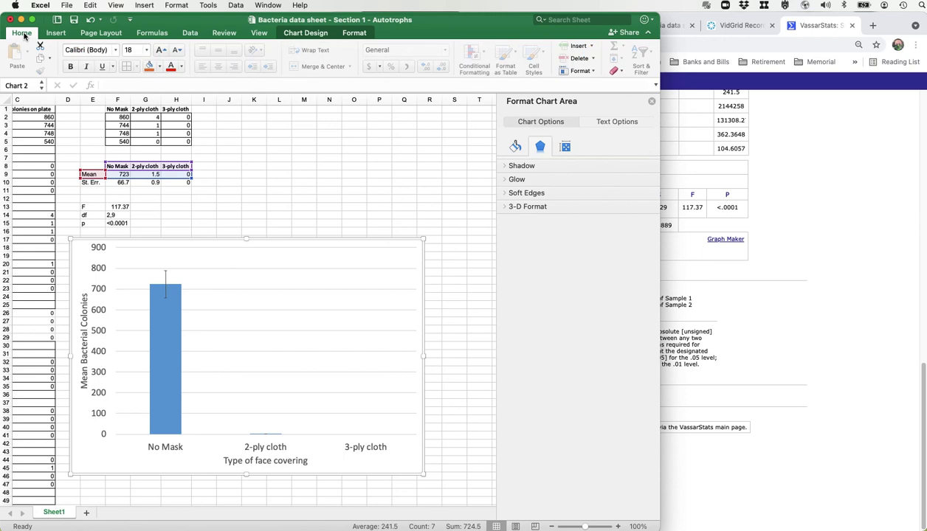
left_click(62, 37)
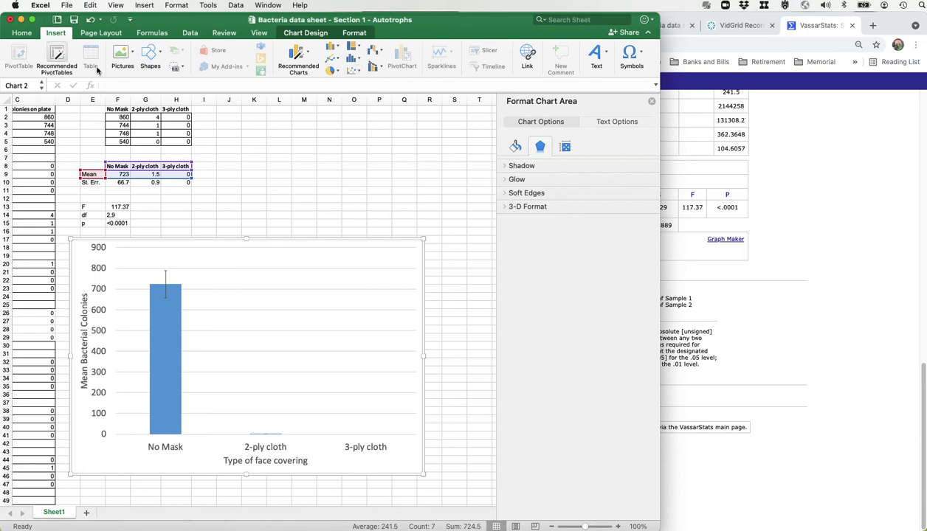
- Place an 18-point text box letter 'a' above the No Mask bar and shrink it to fit
left_click(609, 55)
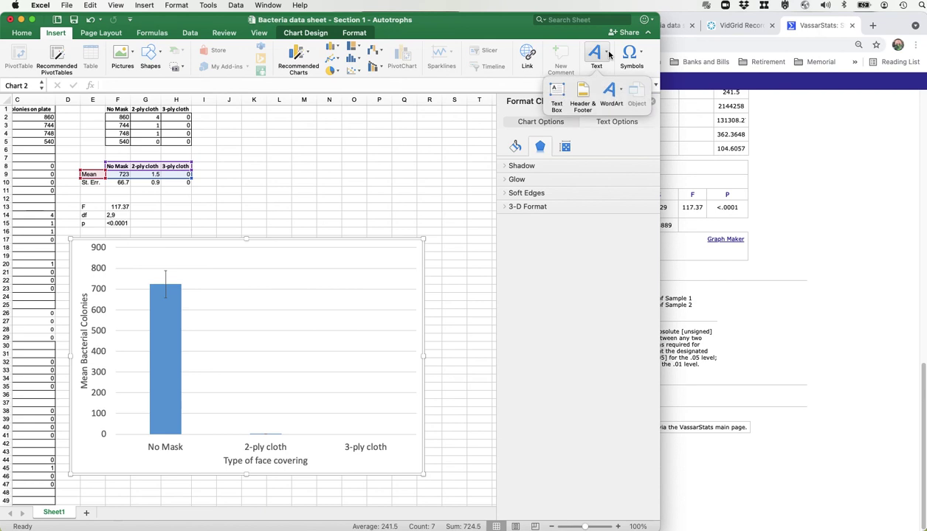
left_click(558, 90)
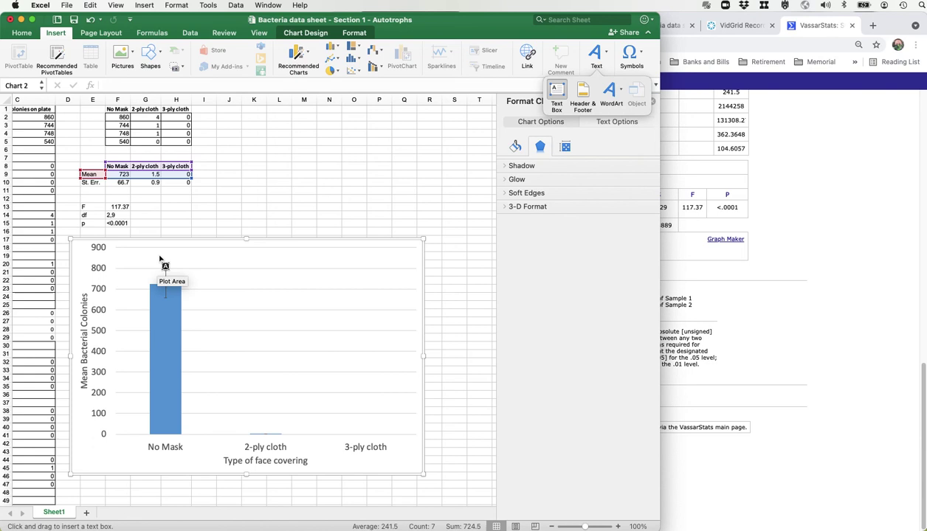
left_click(159, 257)
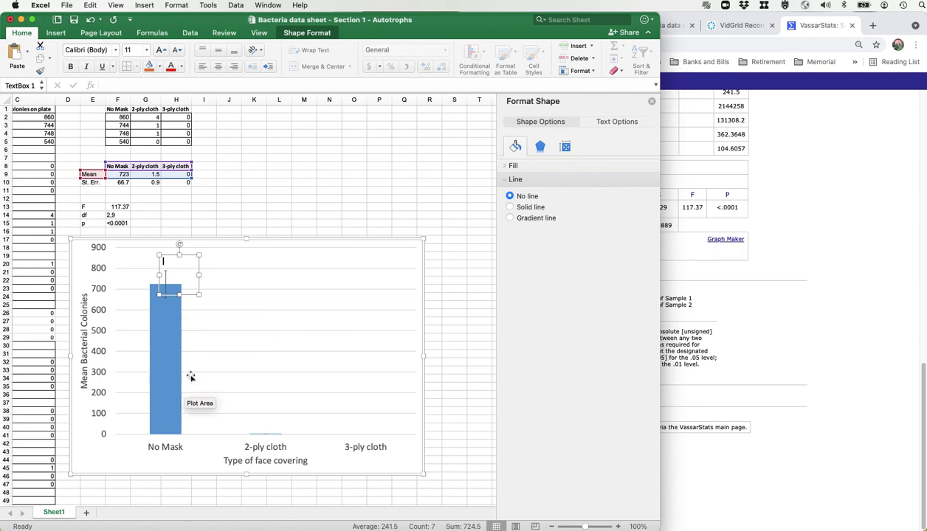
type("*")
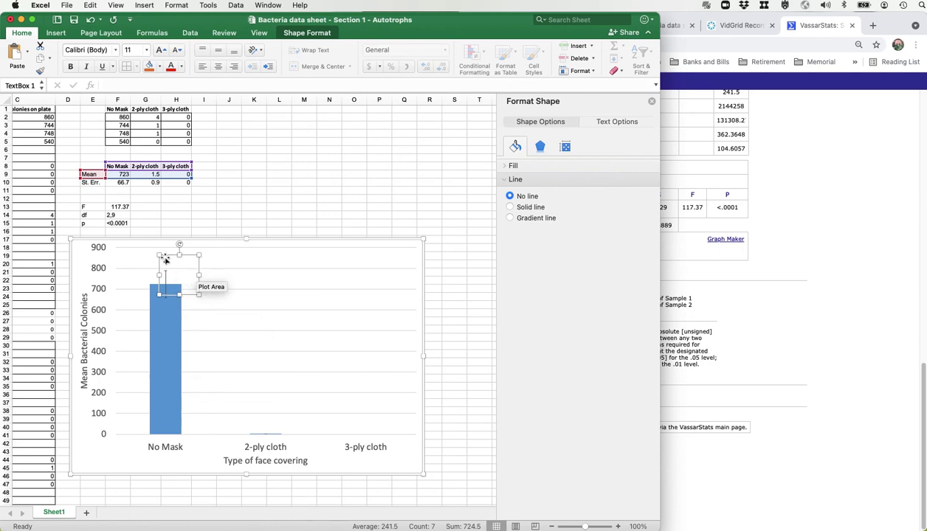
left_click(161, 51)
left_click(161, 52)
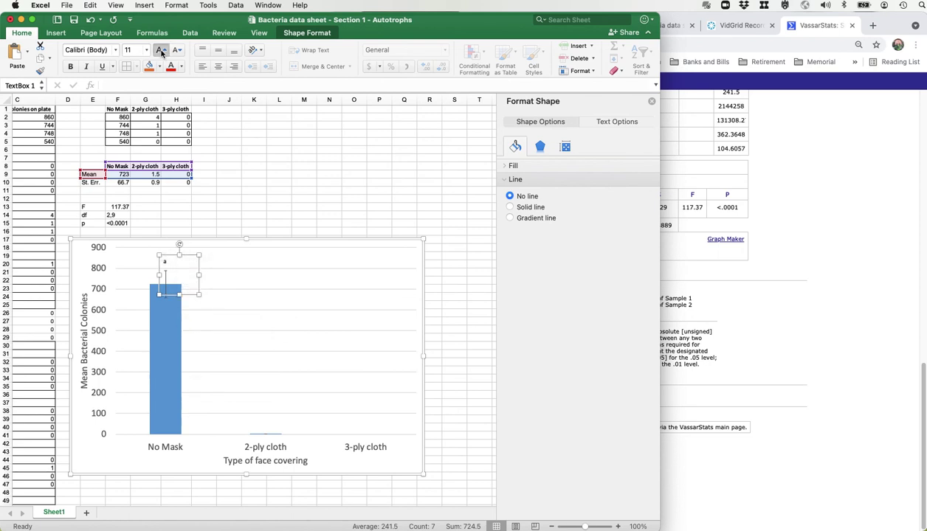
left_click(161, 52)
left_click(161, 52)
left_click_drag(200, 295, 175, 275)
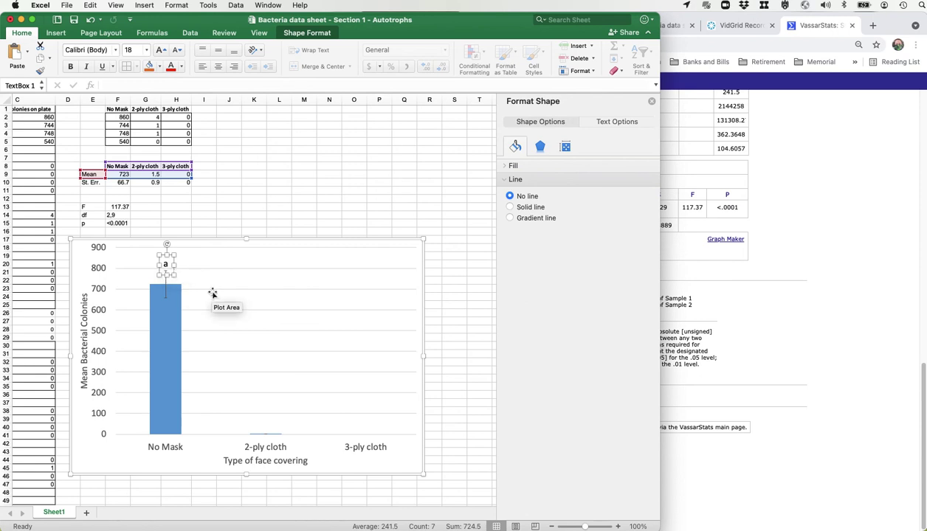
left_click(815, 398)
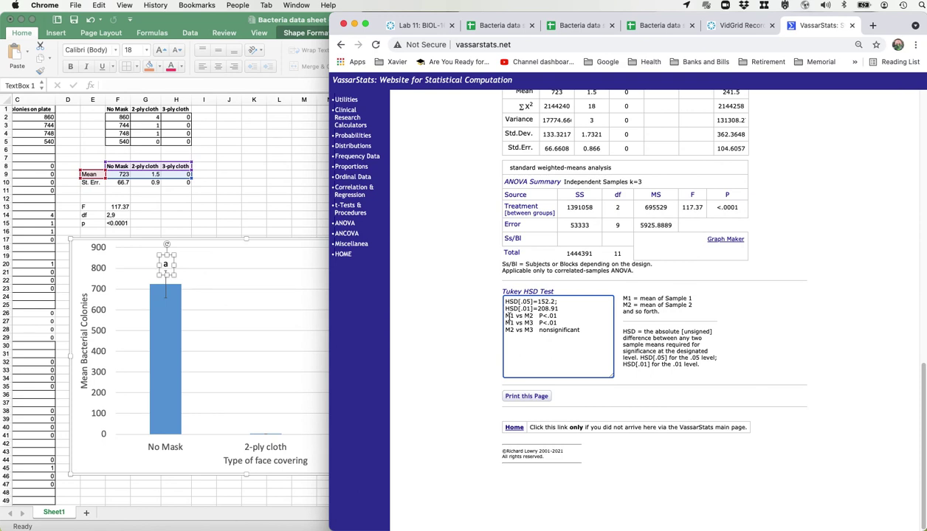
- Highlight the M1 vs M2 Tukey comparison in VassarStats, then return to Excel
left_click_drag(503, 316, 534, 317)
left_click(266, 431)
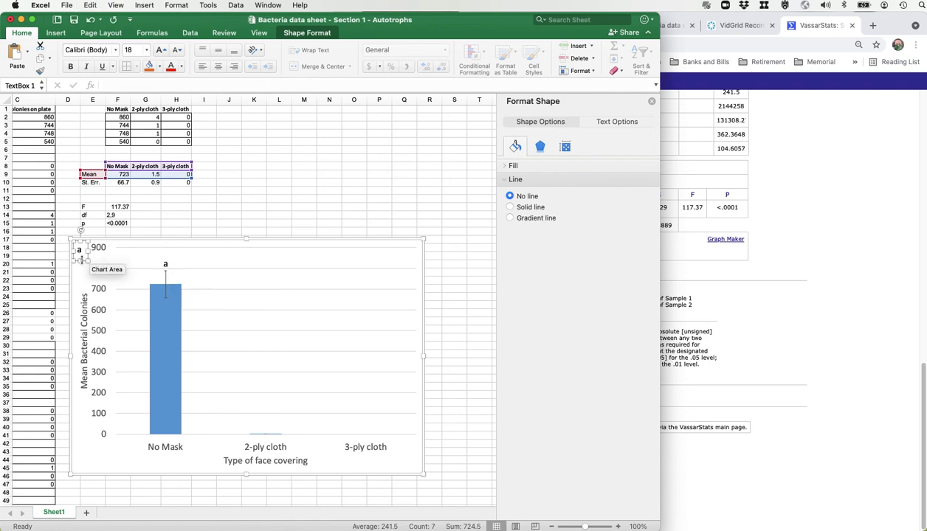
- Move the copied label above the 2-ply cloth bar and change it to 'b'
left_click_drag(81, 252, 100, 255)
left_click(90, 243)
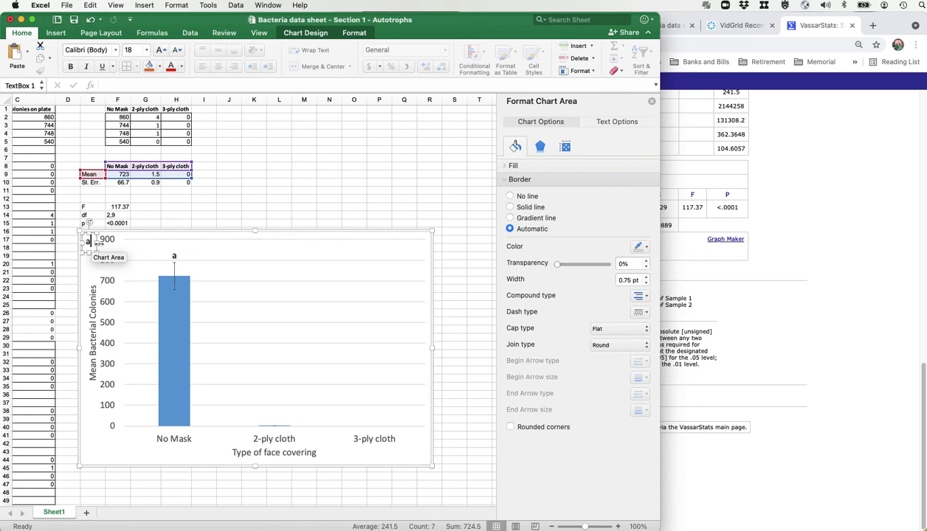
left_click(95, 241)
left_click_drag(96, 242, 283, 396)
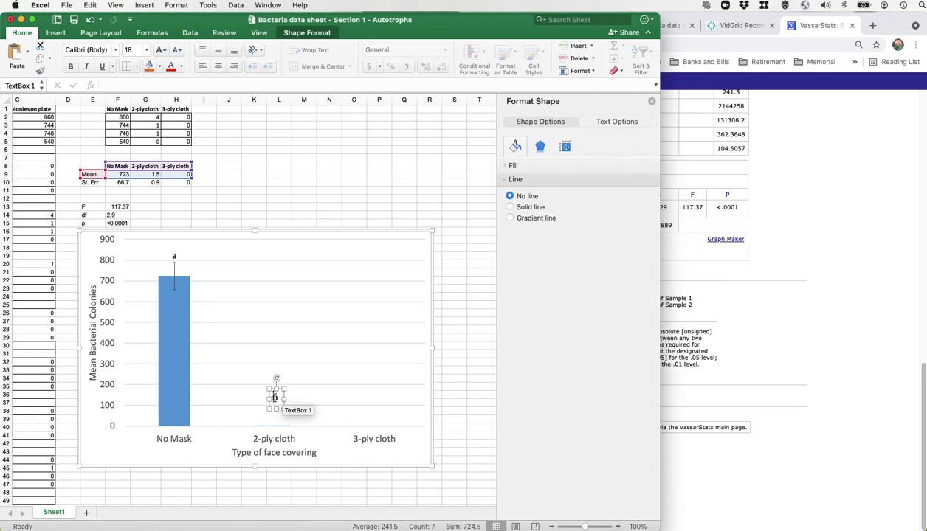
type("b")
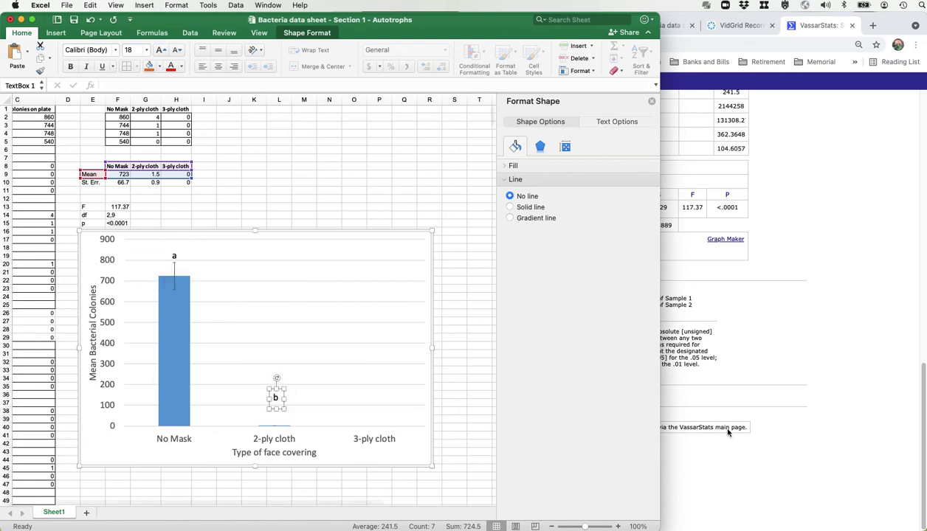
- Highlight the M1 vs M3 and M2 vs M3 Tukey HSD comparisons in VassarStats, checking the Excel chart between them
left_click(740, 399)
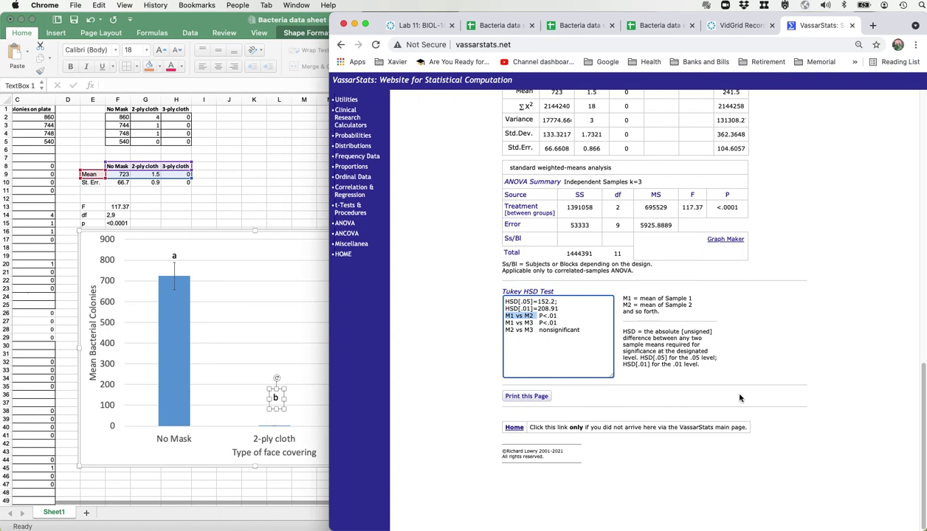
left_click(523, 332)
left_click_drag(506, 323, 522, 323)
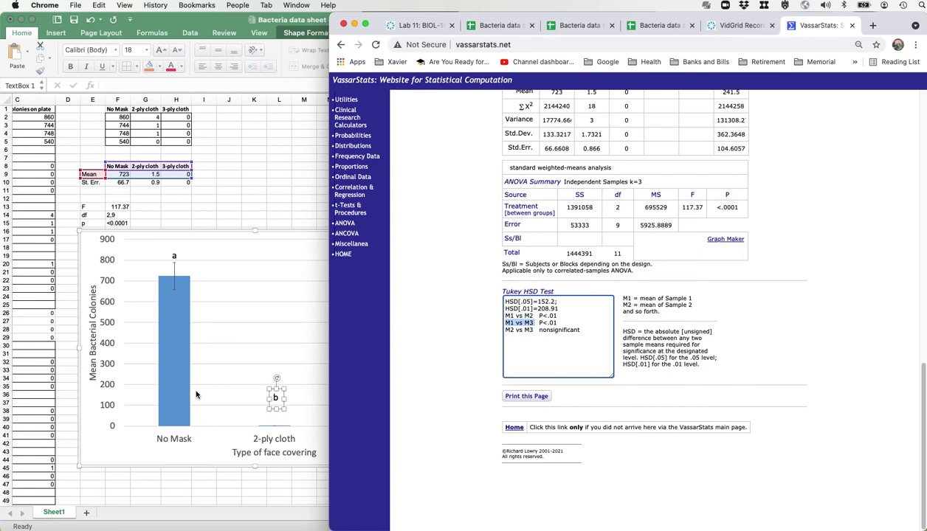
left_click(182, 387)
left_click(795, 379)
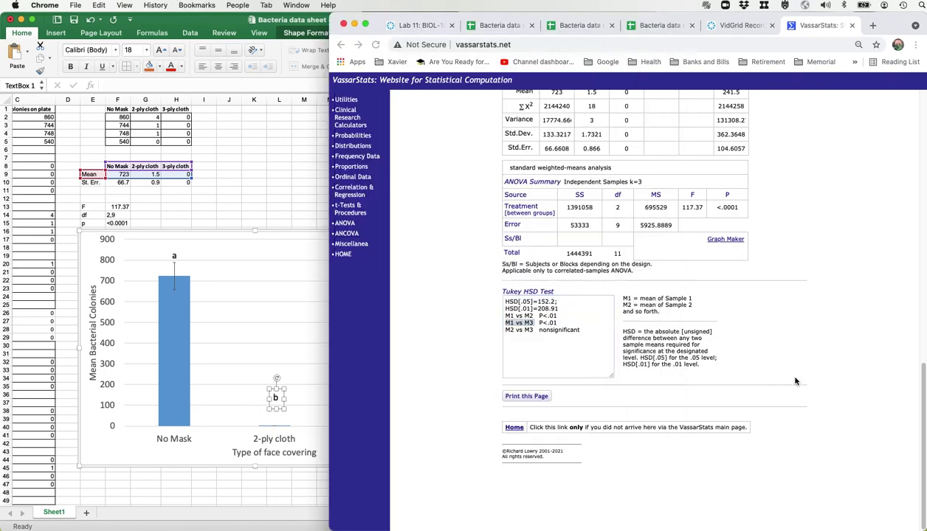
left_click(514, 333)
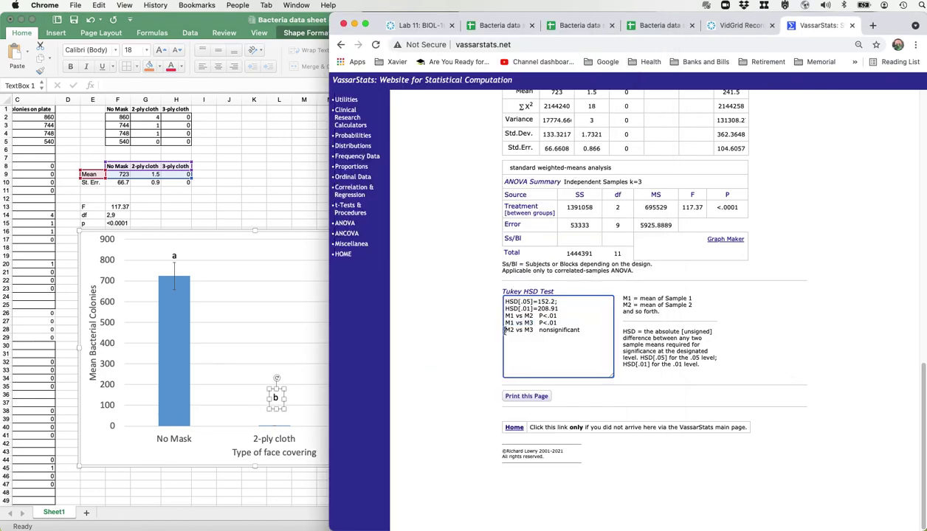
left_click_drag(505, 331, 536, 331)
- Duplicate the 'b' letter text box and move the copy toward the chart's top-left corner
left_click(310, 439)
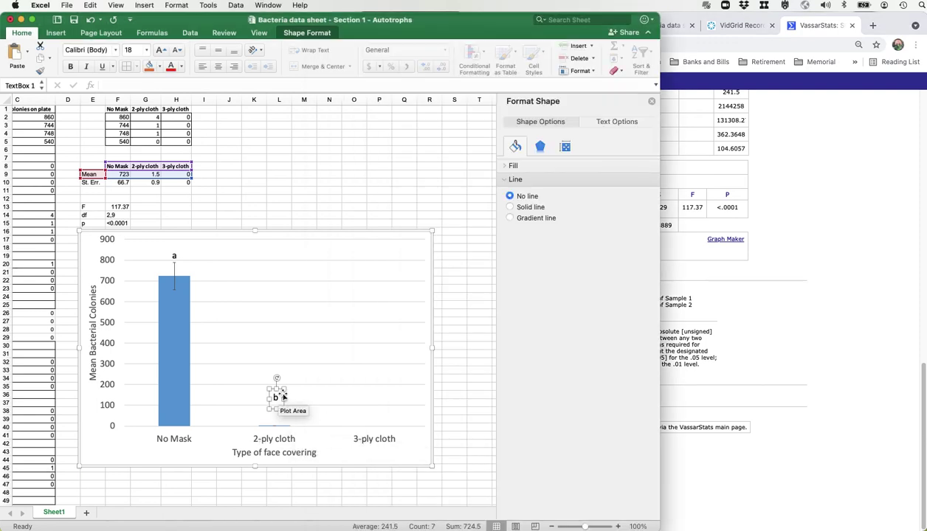
key("super+c")
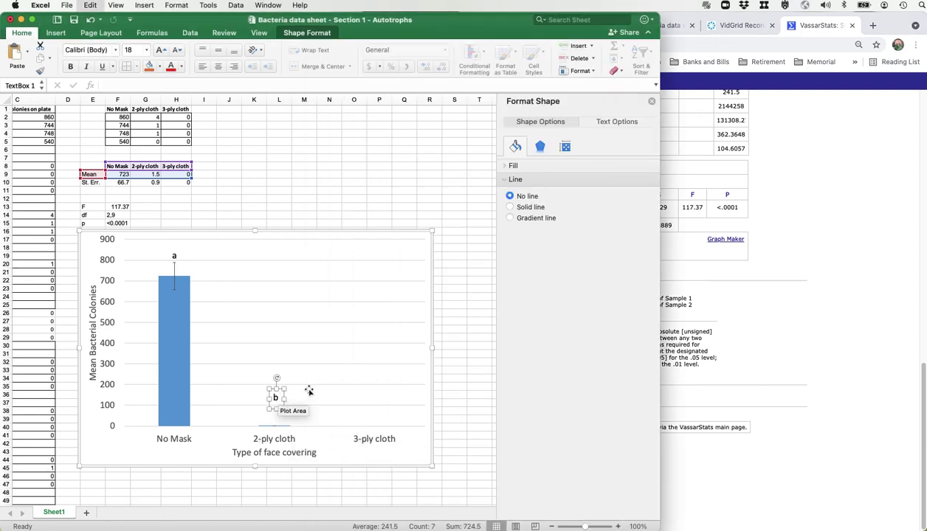
key("super+v")
left_click_drag(93, 249, 374, 394)
- Select the whole chart and nudge it slightly lower on the sheet
left_click(89, 237)
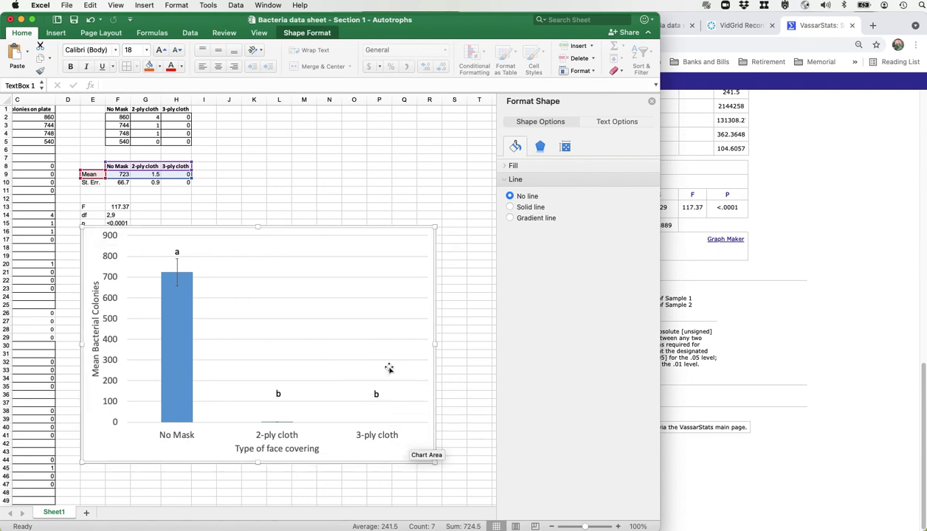
left_click(330, 234)
left_click_drag(330, 235, 331, 250)
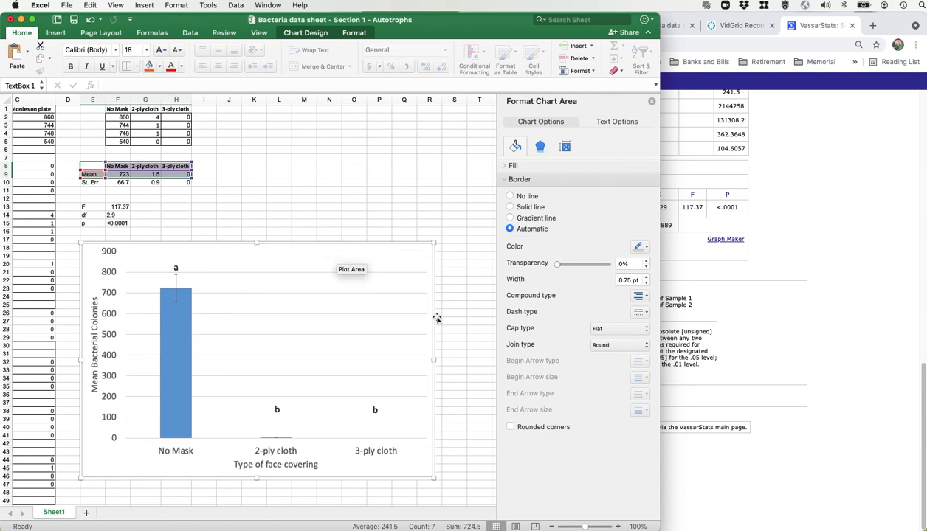
- Copy the chart, try Paste Special in the blank Word document, cancel, and go back to Excel
right_click(142, 463)
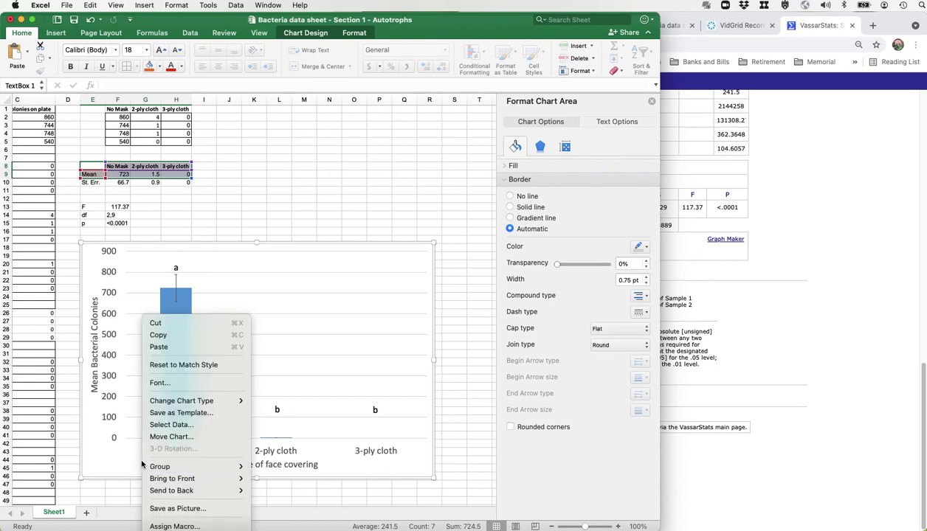
left_click(181, 336)
key("super+Tab")
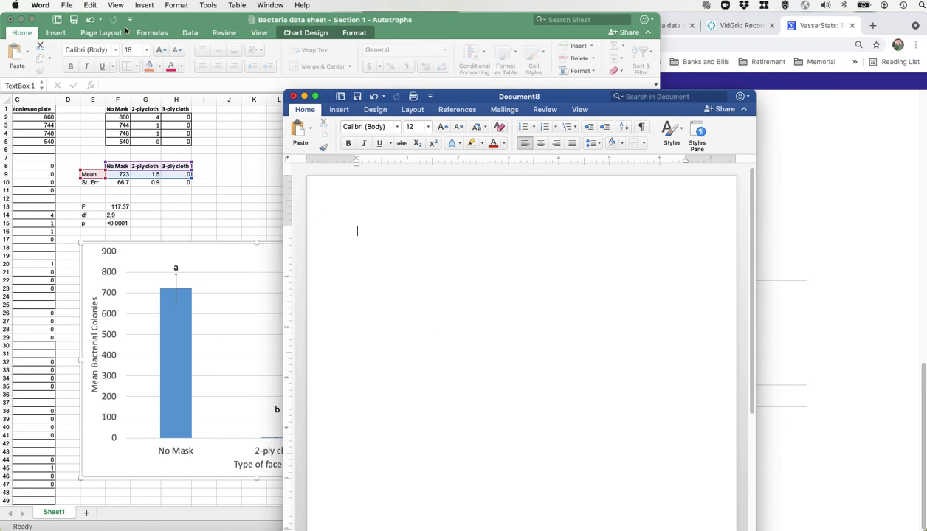
right_click(442, 251)
left_click(478, 294)
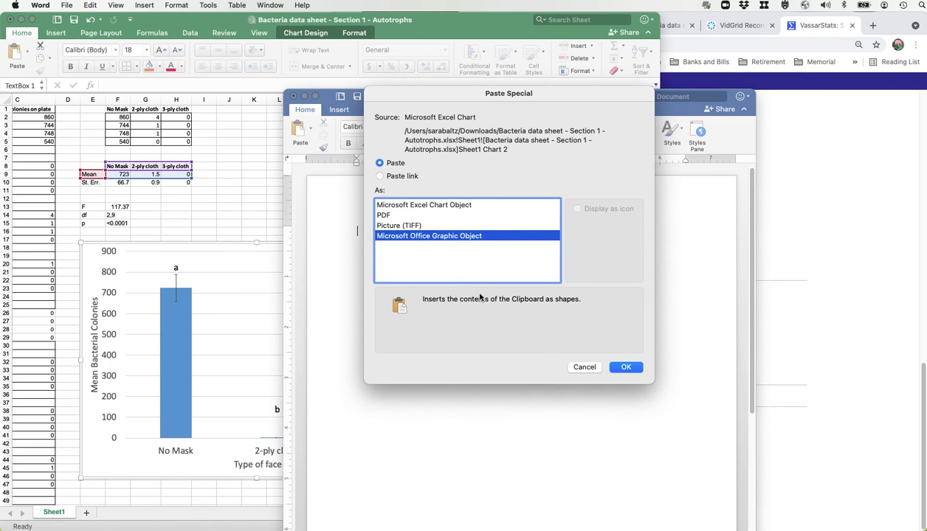
left_click(584, 367)
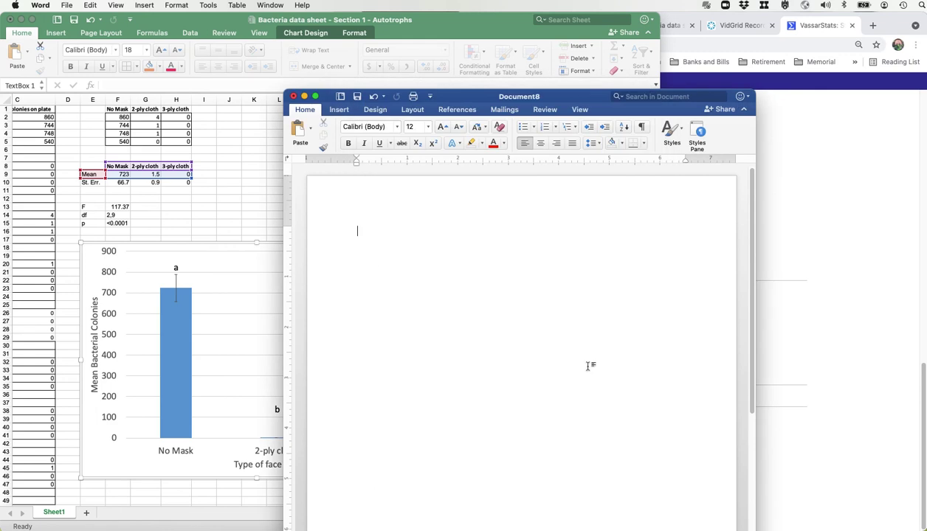
double_click(258, 266)
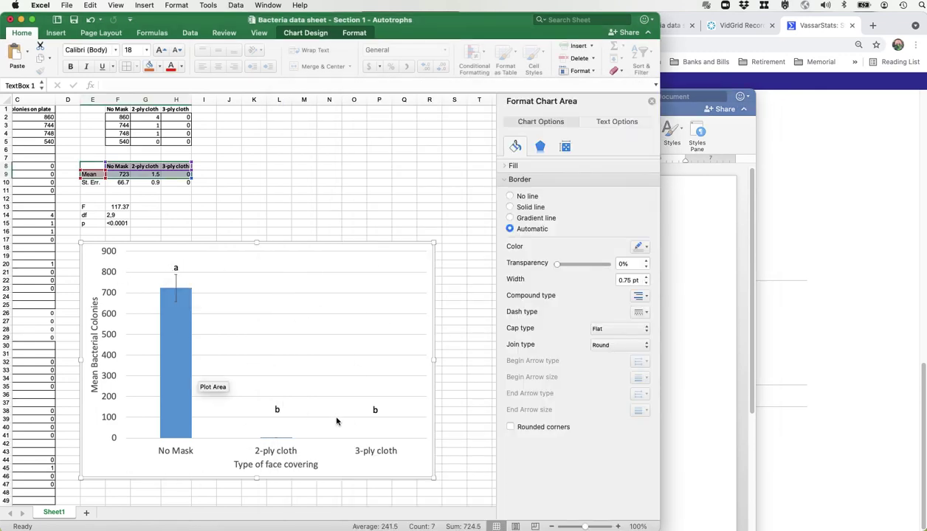
- Apply the grey Monochromatic colour scheme to the chart bars and copy the recoloured chart
left_click(319, 35)
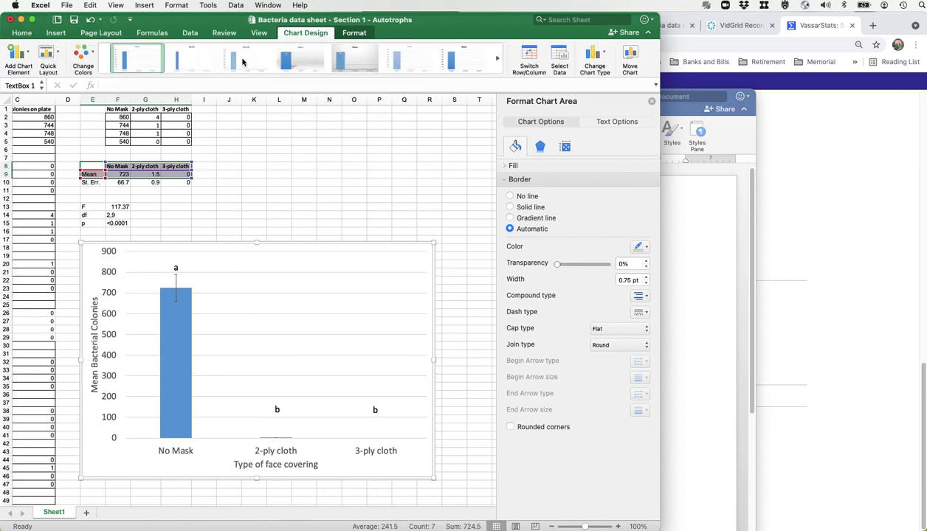
left_click(86, 62)
scroll(103, 172, "down", 3)
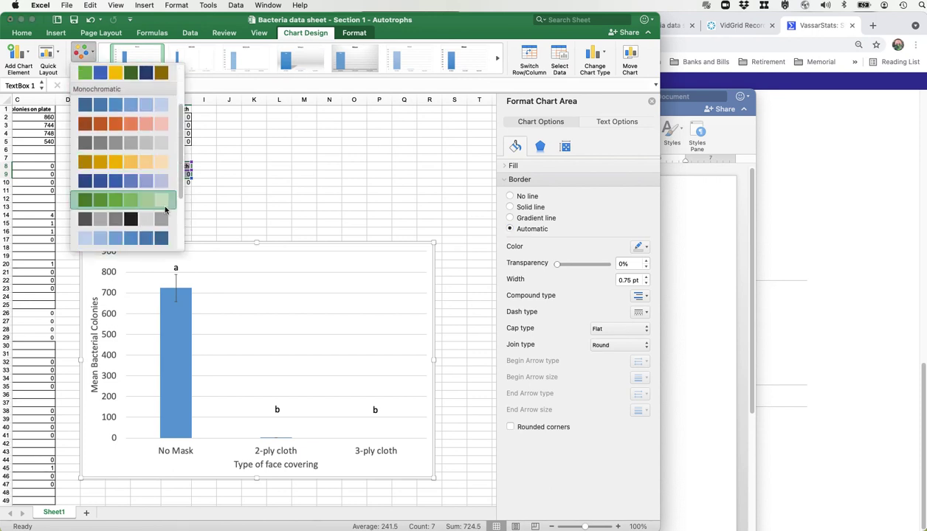
left_click(162, 214)
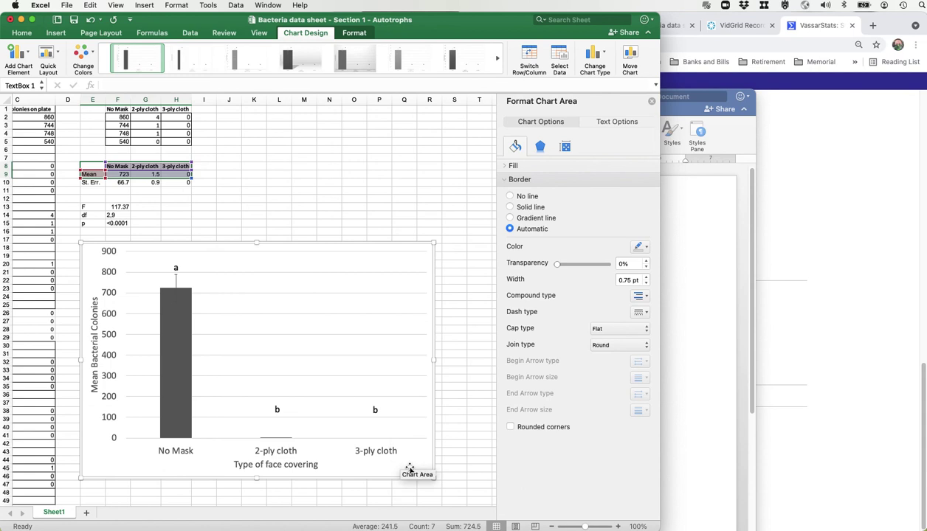
right_click(180, 469)
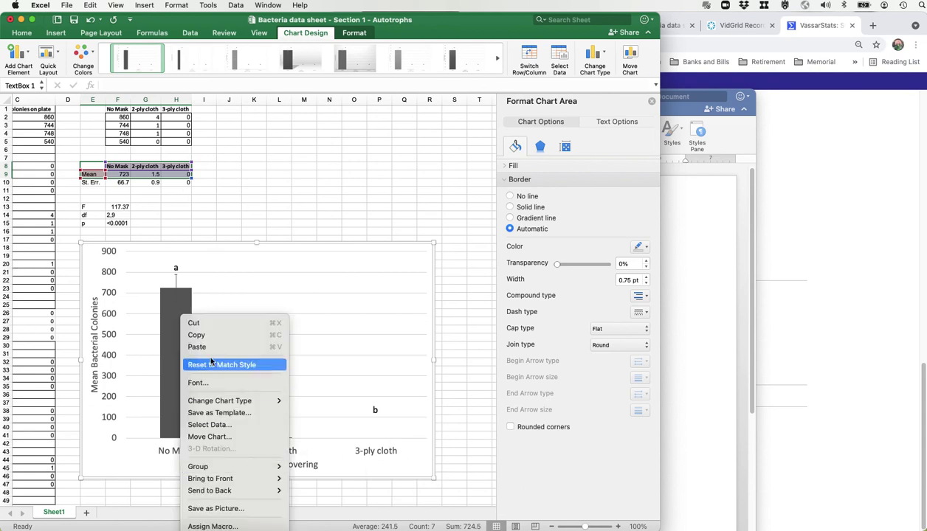
left_click(205, 336)
- Paste the grey chart into the Word document as a PDF via Paste Special
left_click(701, 473)
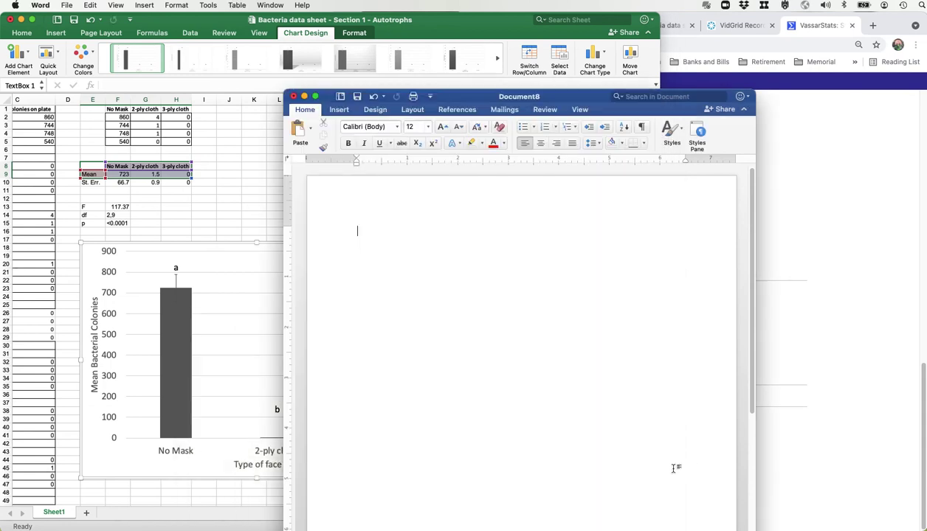
right_click(461, 333)
left_click(490, 374)
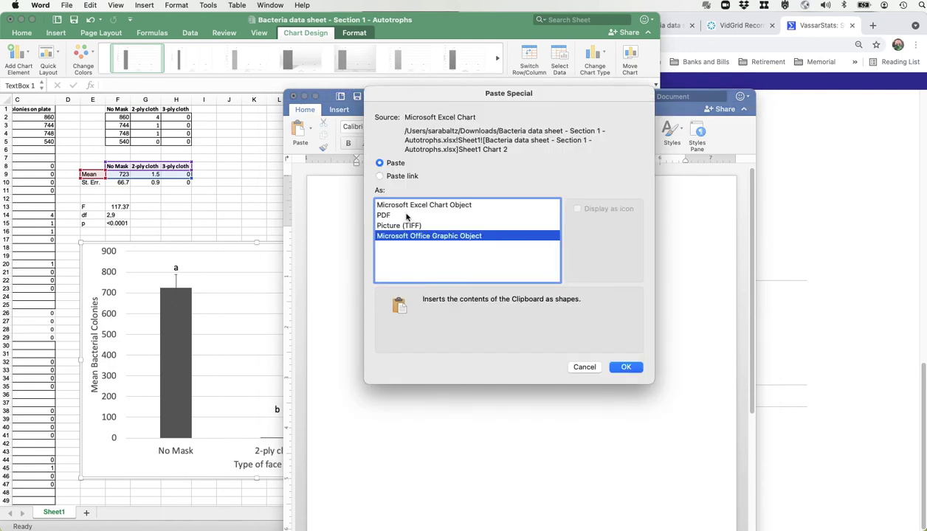
left_click(406, 216)
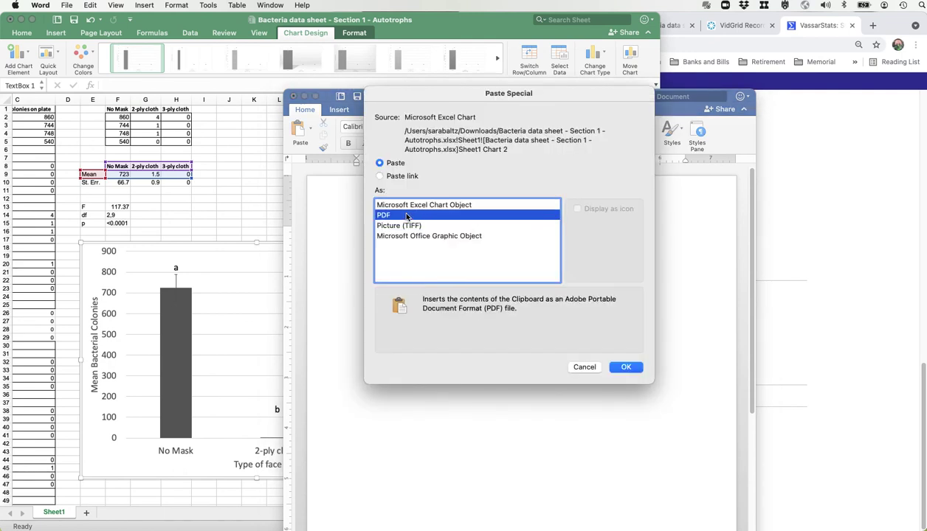
left_click(626, 368)
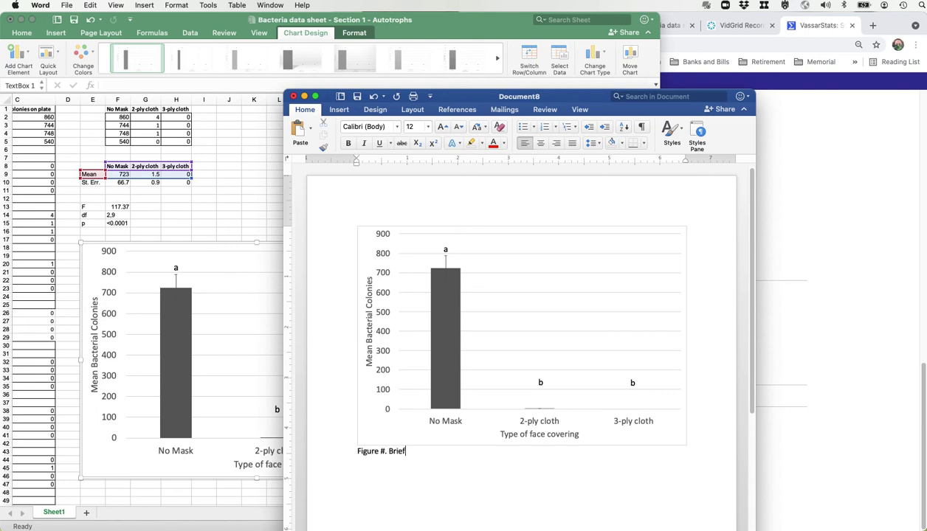
- Type the caption 'Figure #. Brief informative title.' plus a description mentioning error bars and levels of significance
type("ormative title. Brief procedural d")
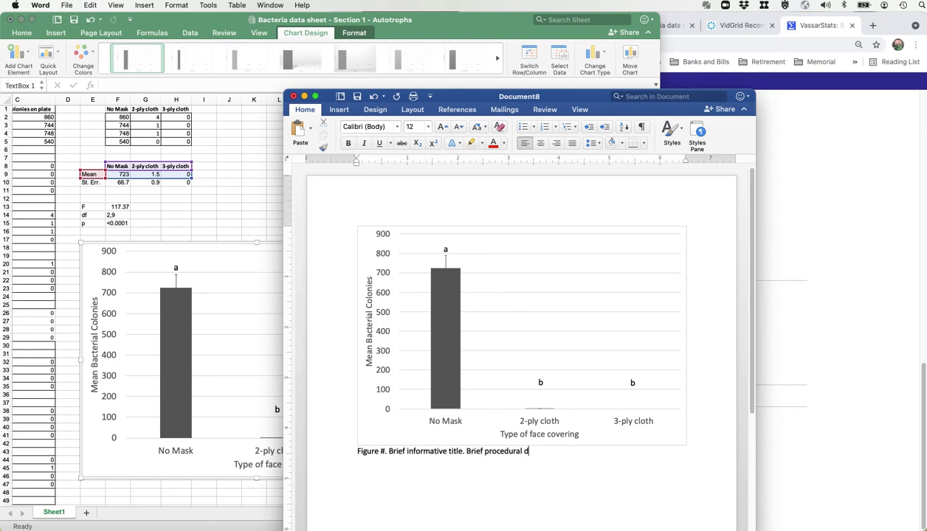
type("scription. Information regarding special")
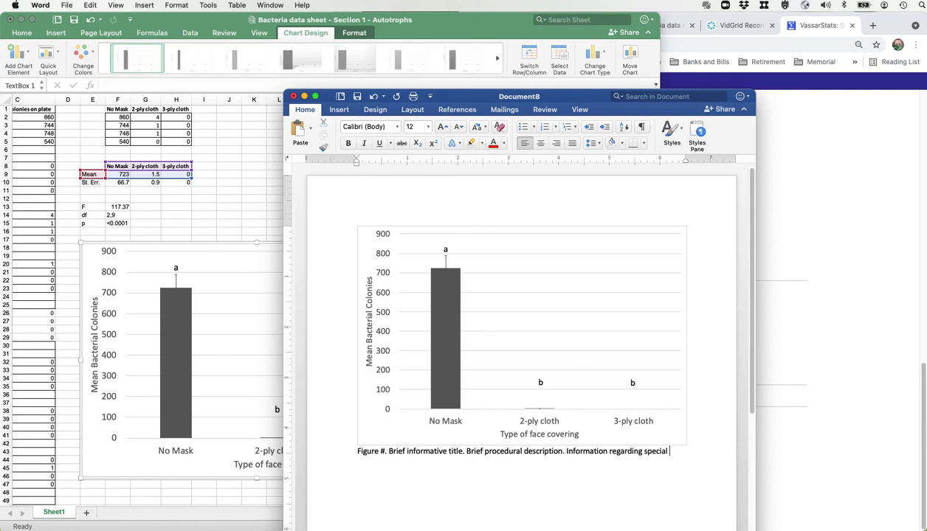
type(" features (e.g. error bars, and")
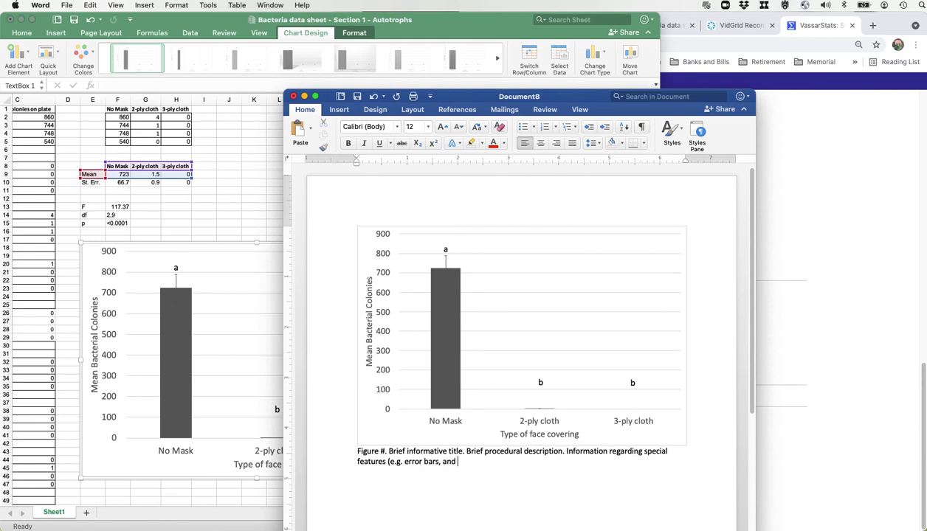
key("BackSpace")
key("BackSpace")
key("BackSpace")
key("BackSpace")
type("levels of signf")
key("BackSpace")
type("ificance).")
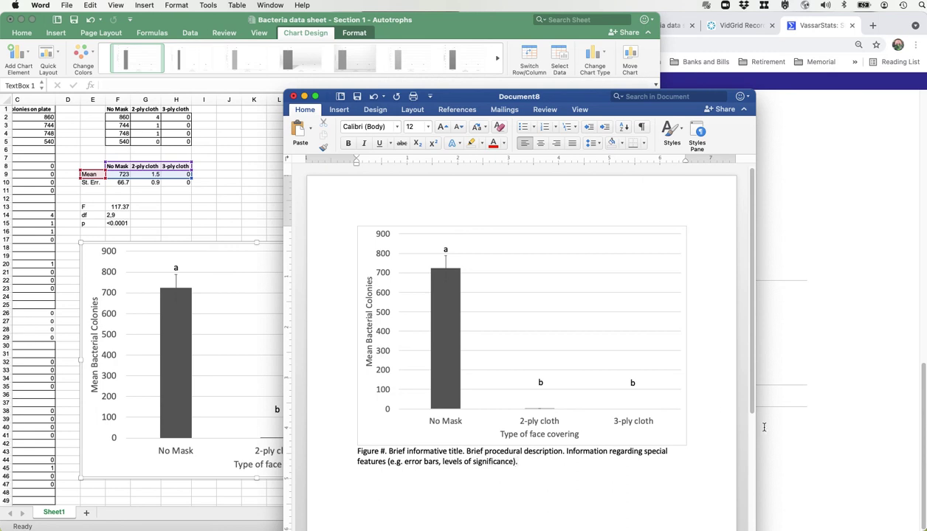
- Bold 'Figure #. Brief informative title.' and start a new paragraph after the caption
left_click_drag(464, 452, 355, 451)
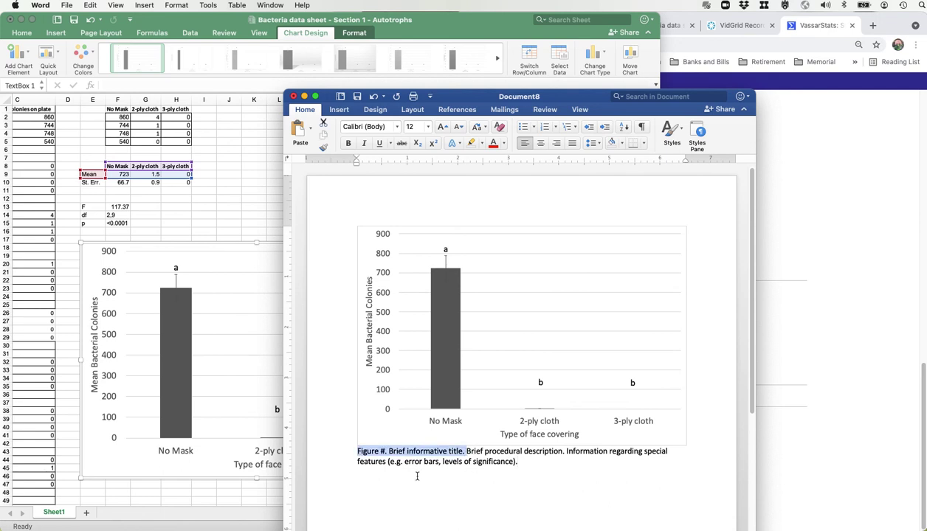
key("super+b")
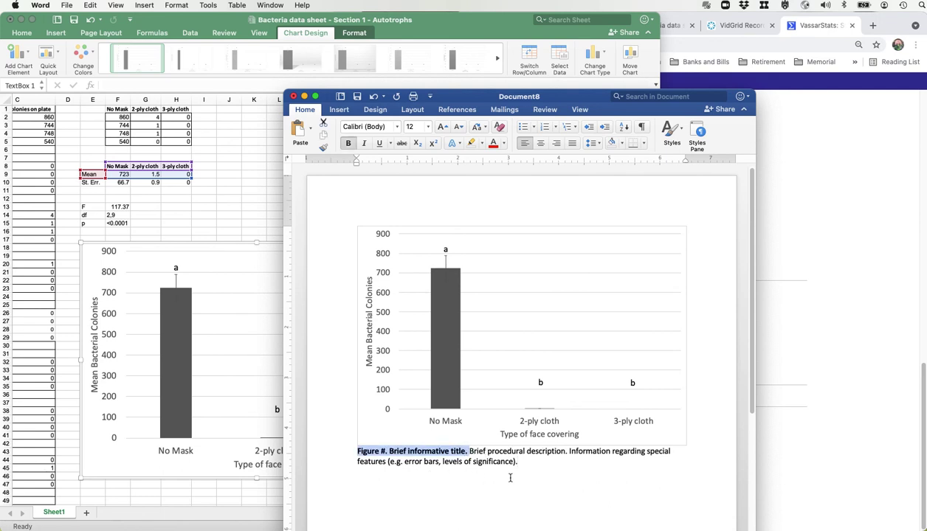
left_click(559, 460)
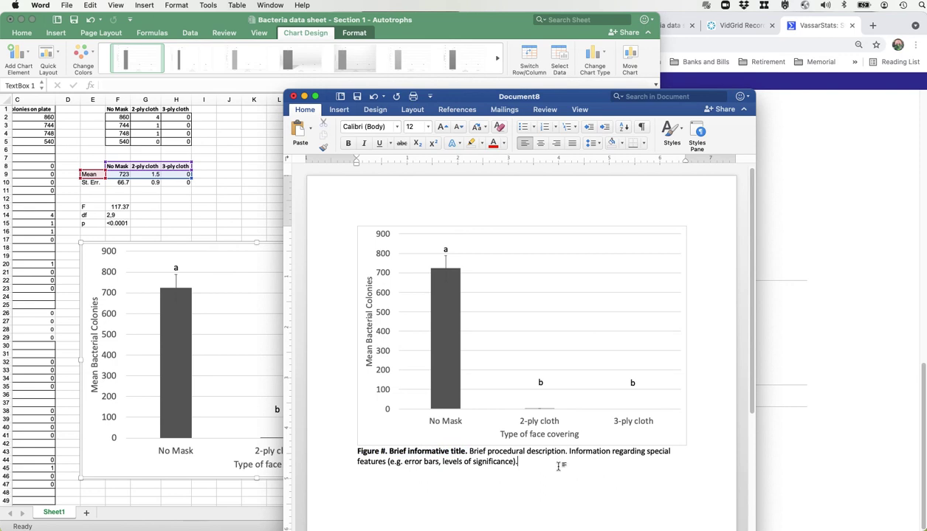
key("Return")
- Add a 'Results' heading below the figure caption
scroll(566, 459, "down", 3)
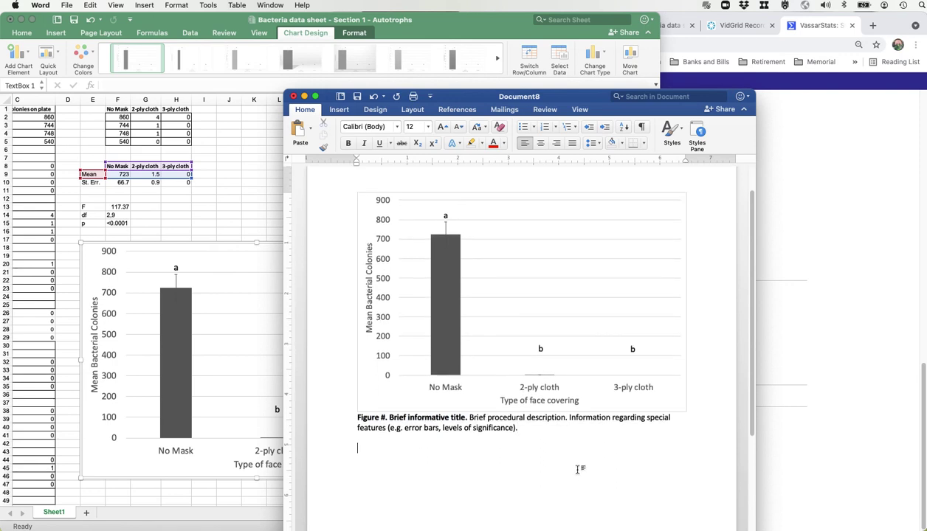
type("Resut")
key("BackSpace")
type("lts")
key("Return")
- Begin the results sentence: 'Wearing at least a 2-ply cloth mask results in significantly reduced bacterial tr…'
type("Type of fac")
key("BackSpace")
key("BackSpace")
key("BackSpace")
key("BackSpace")
key("BackSpace")
key("BackSpace")
key("BackSpace")
key("BackSpace")
key("BackSpace")
key("BackSpace")
key("BackSpace")
type("Wearing ")
type("an")
key("BackSpace")
key("BackSpace")
type("at least ")
type("a 2-")
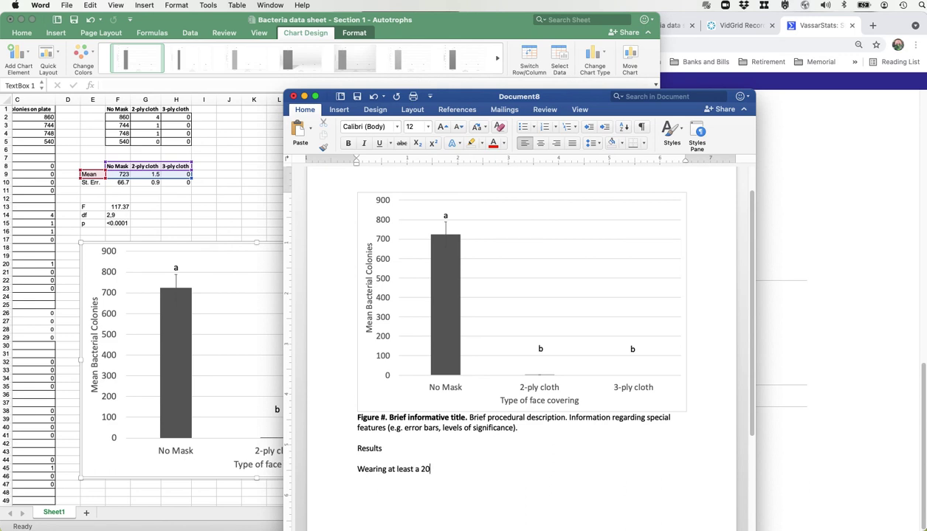
type("ply cloth mask results in ")
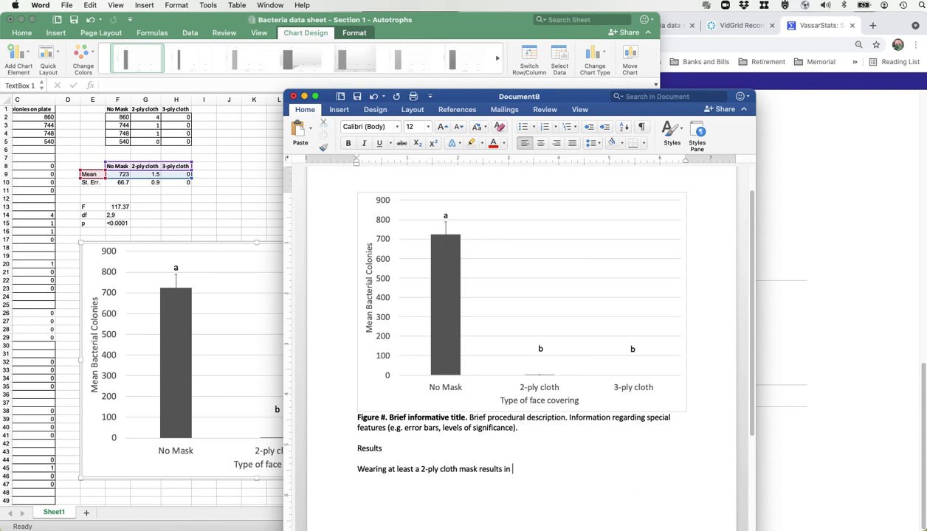
type("a significantly reduced amo")
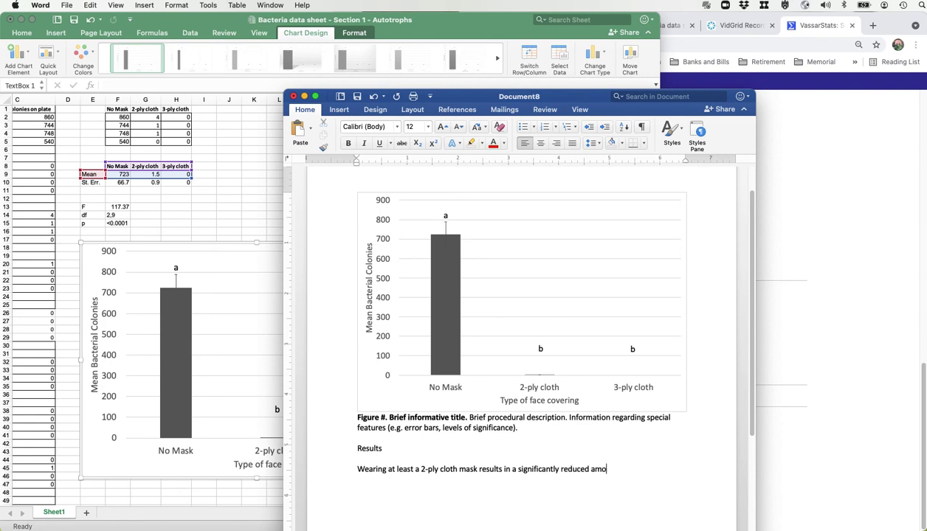
type("unt of bacterial transmission")
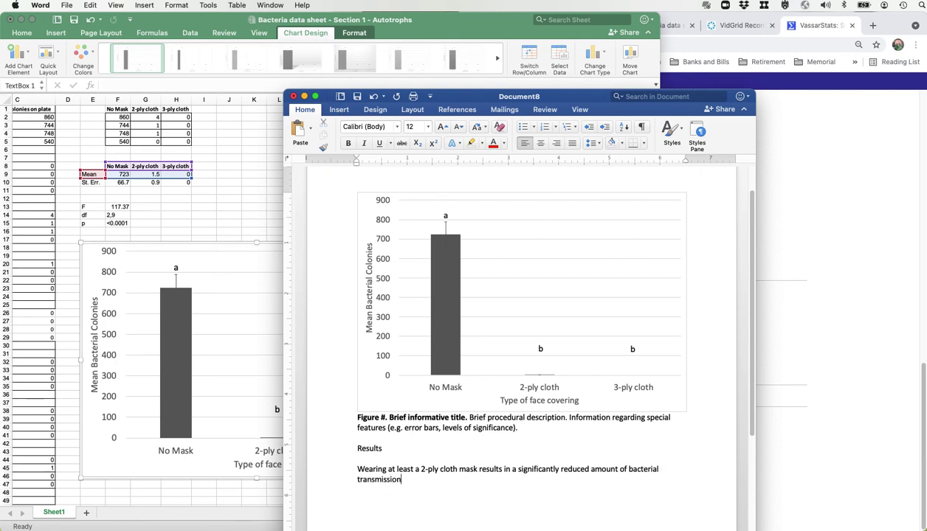
type(" (F=117.37; df=2,9; p")
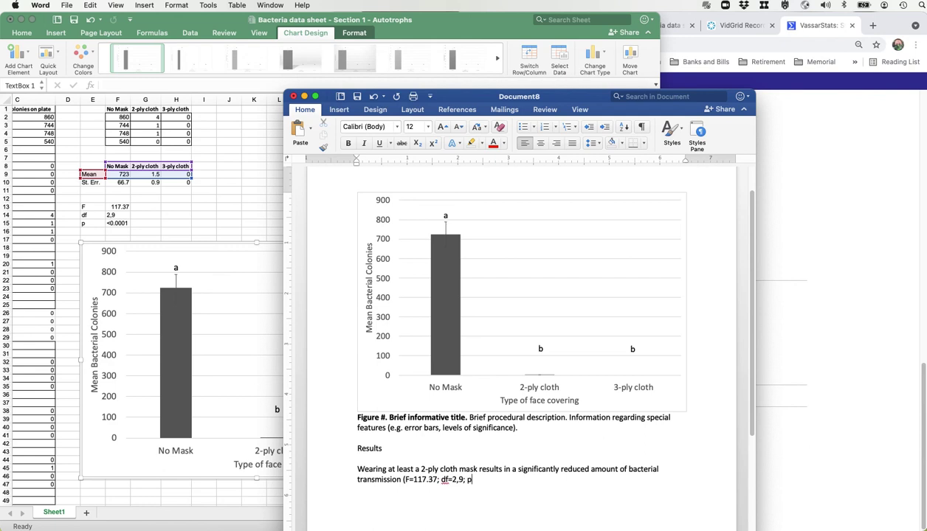
type("<0.0001)")
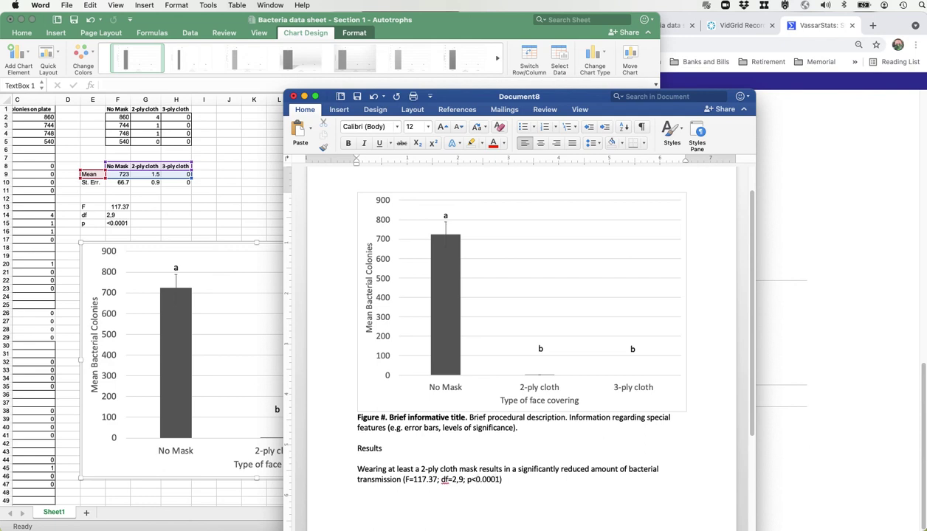